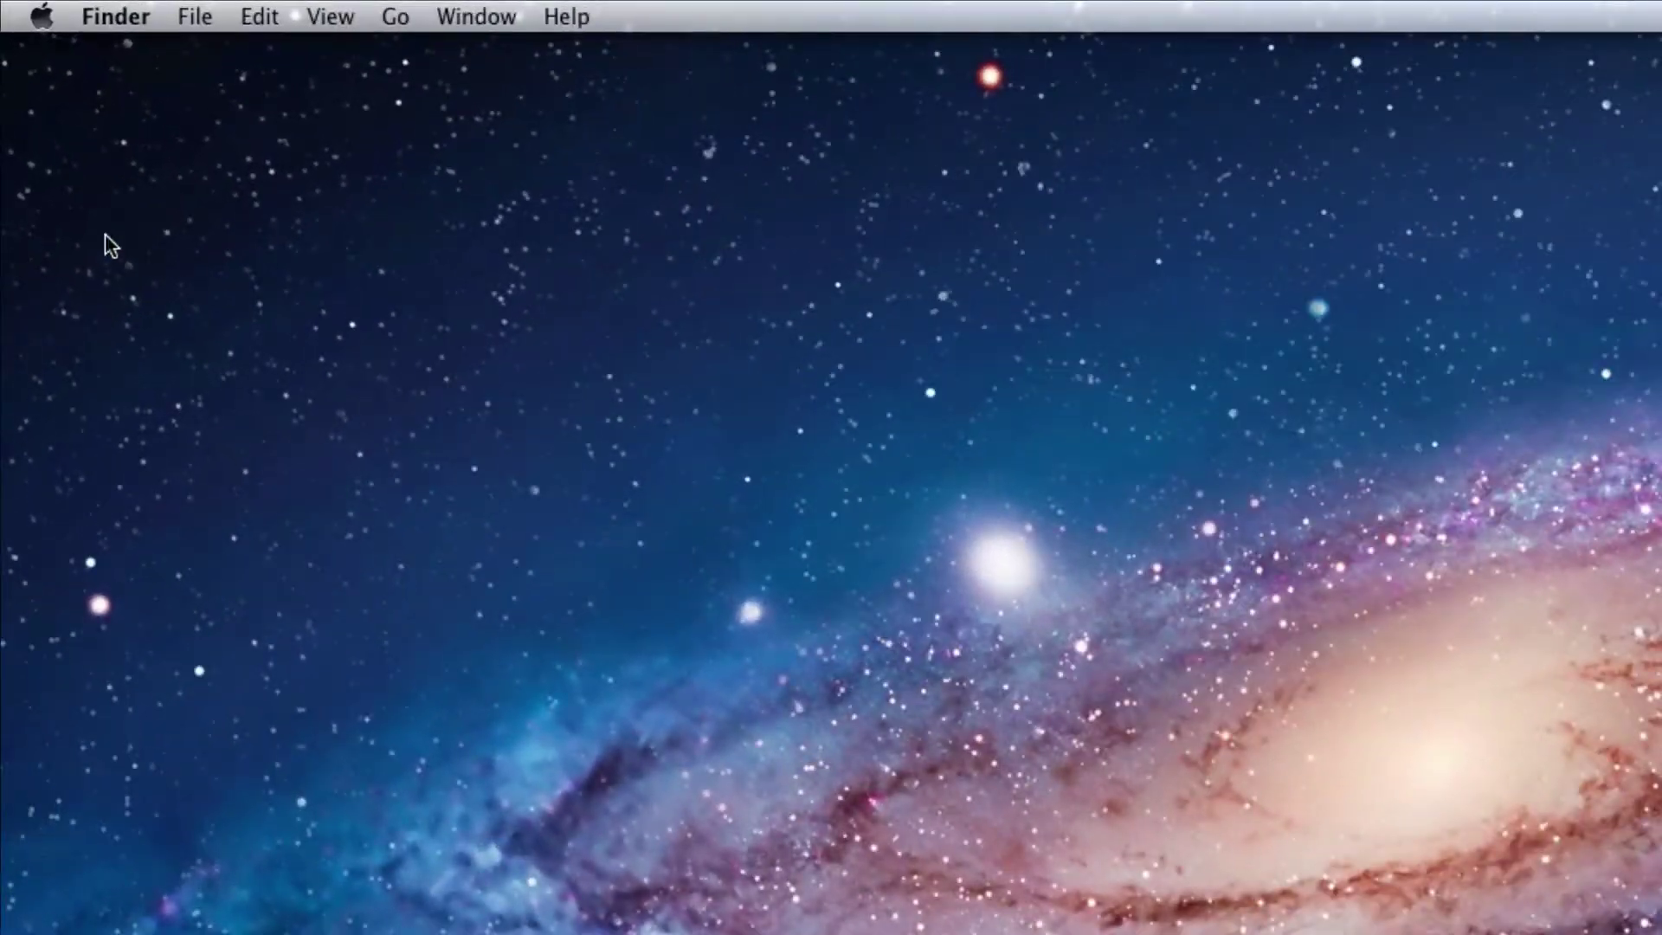
Open About This Mac and its More Info overview to check the OS X version and hardware.
click(26, 14)
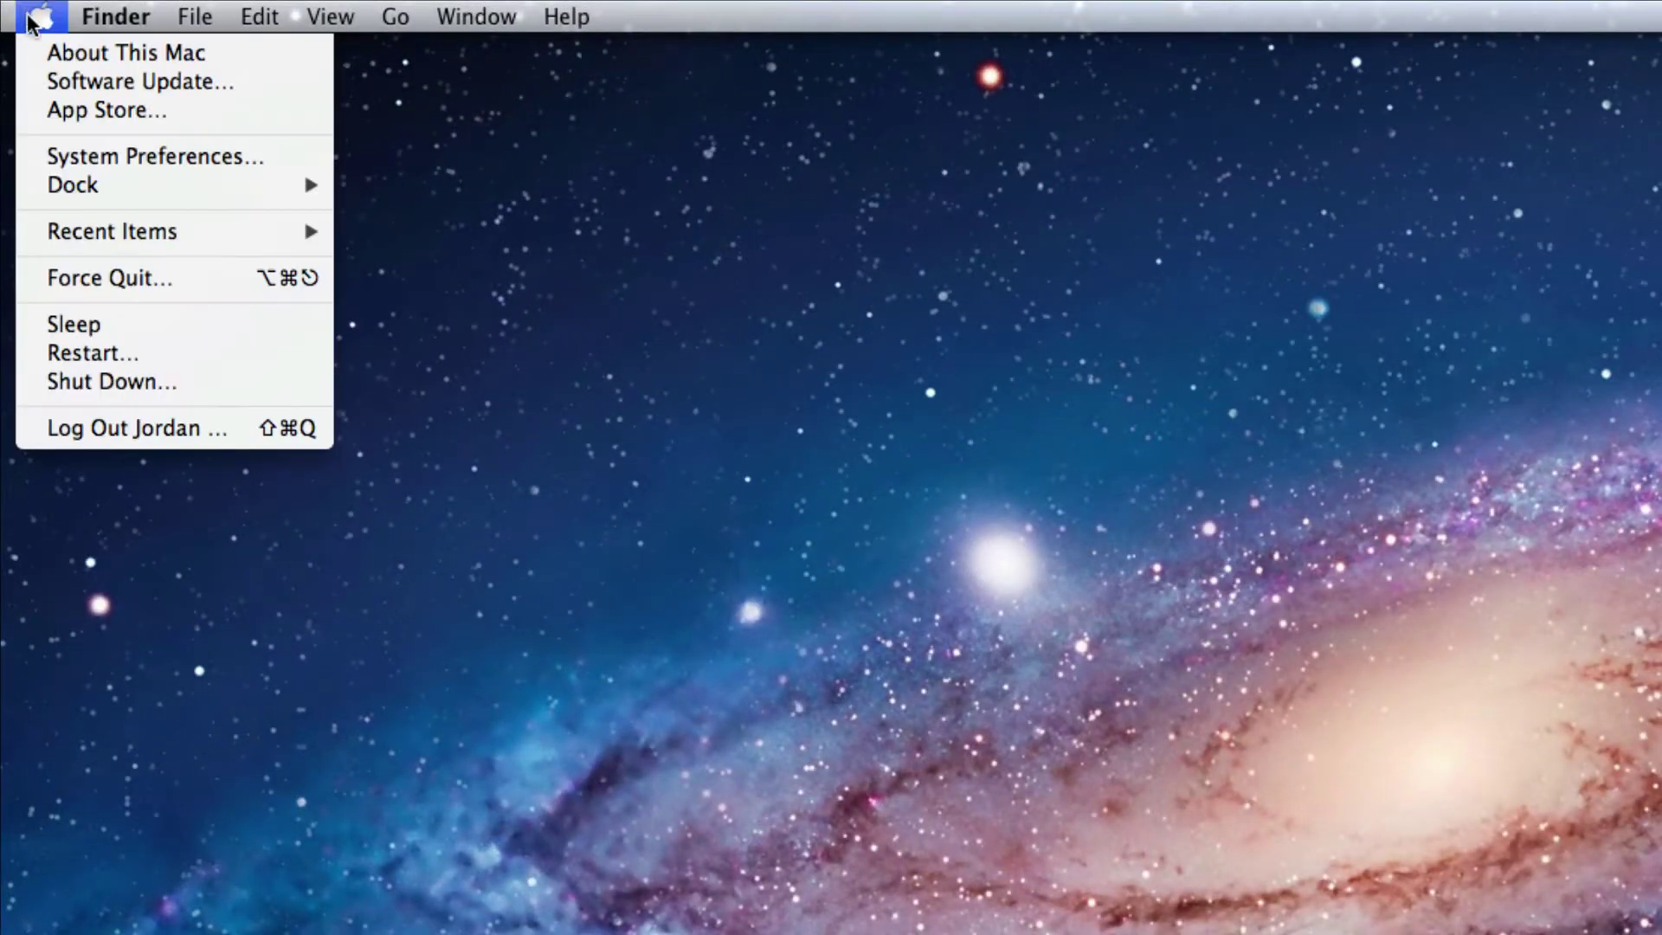
click(39, 52)
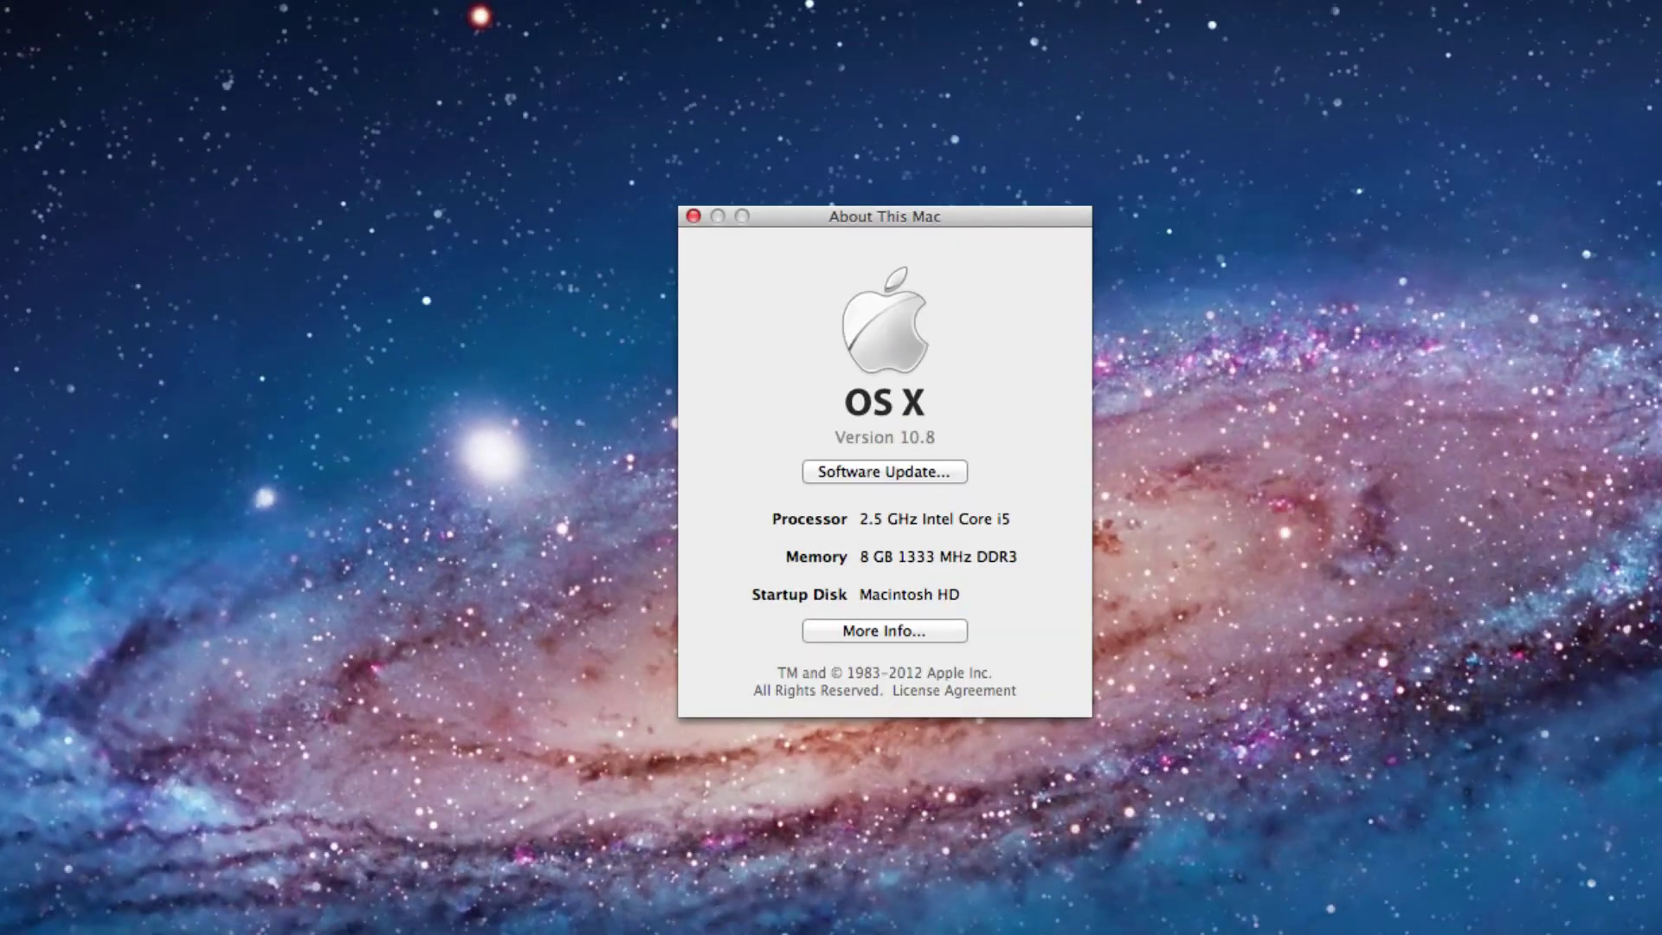
click(928, 630)
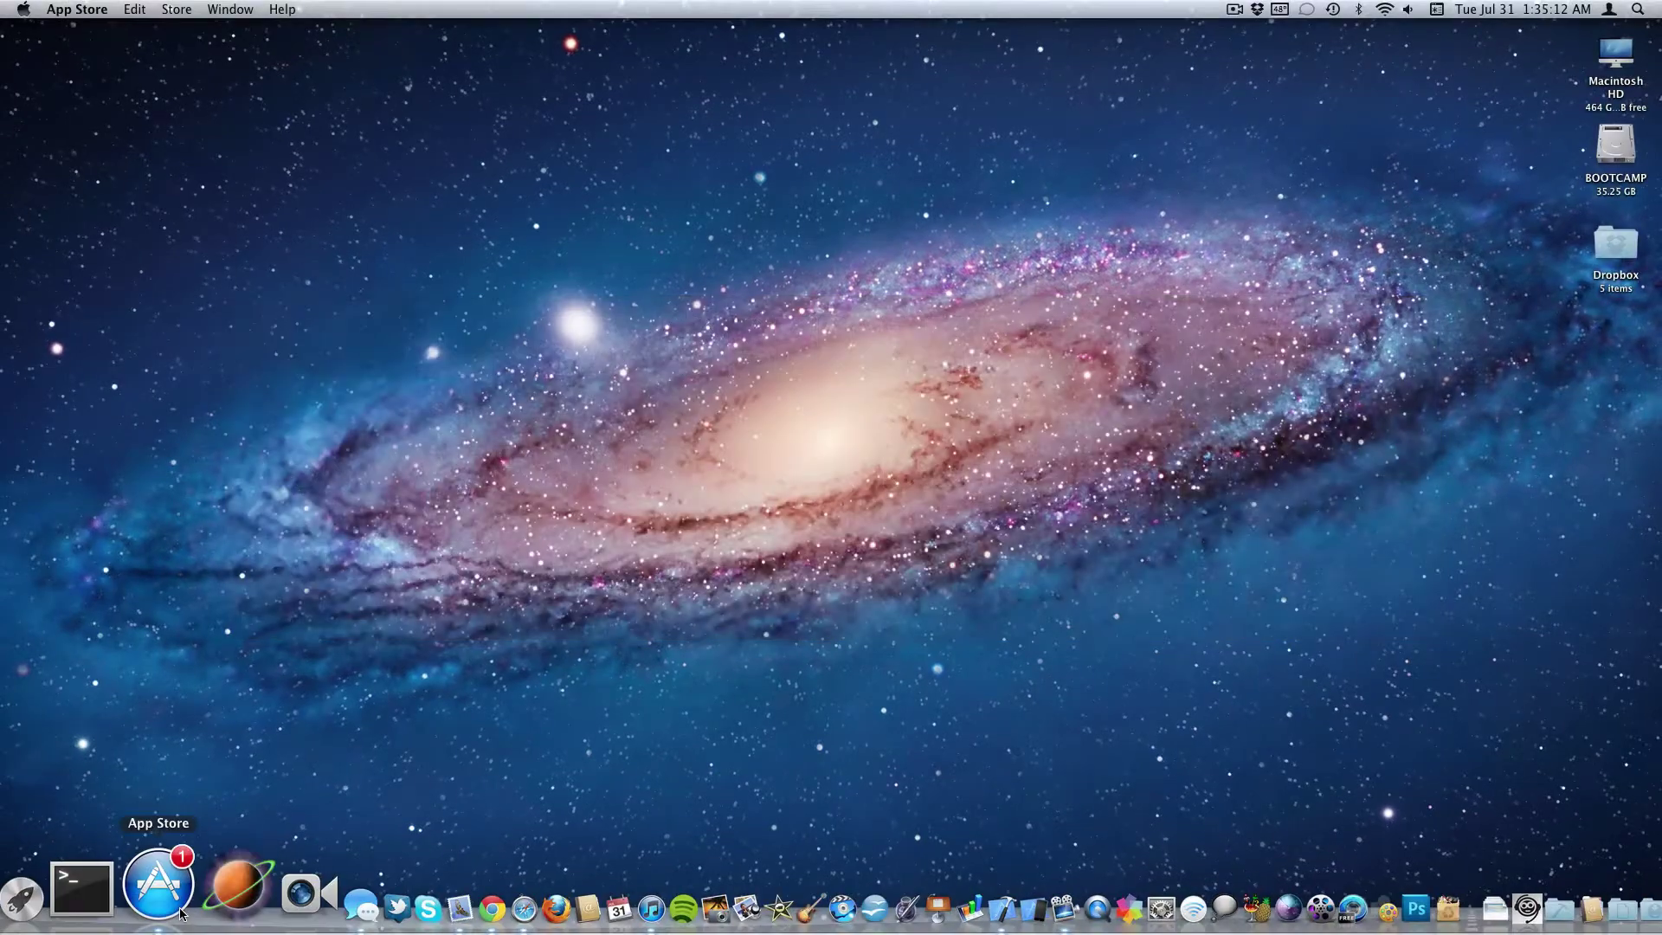
Start the OS X Mountain Lion download in the App Store, signing in with the Apple ID password.
click(173, 909)
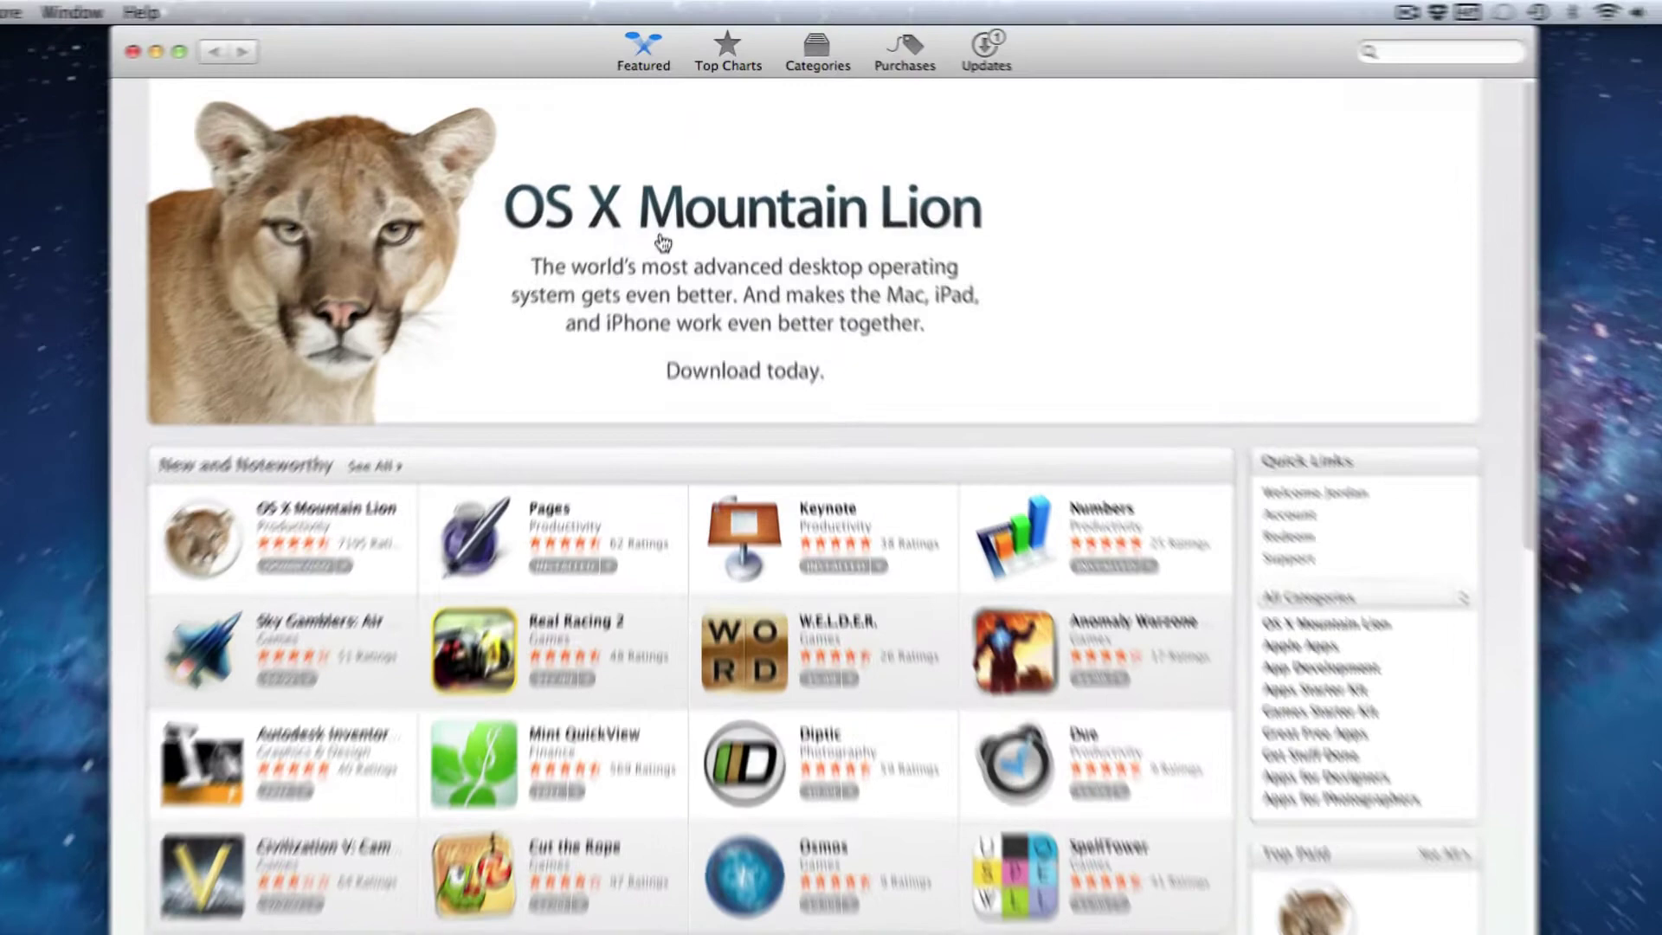
click(675, 182)
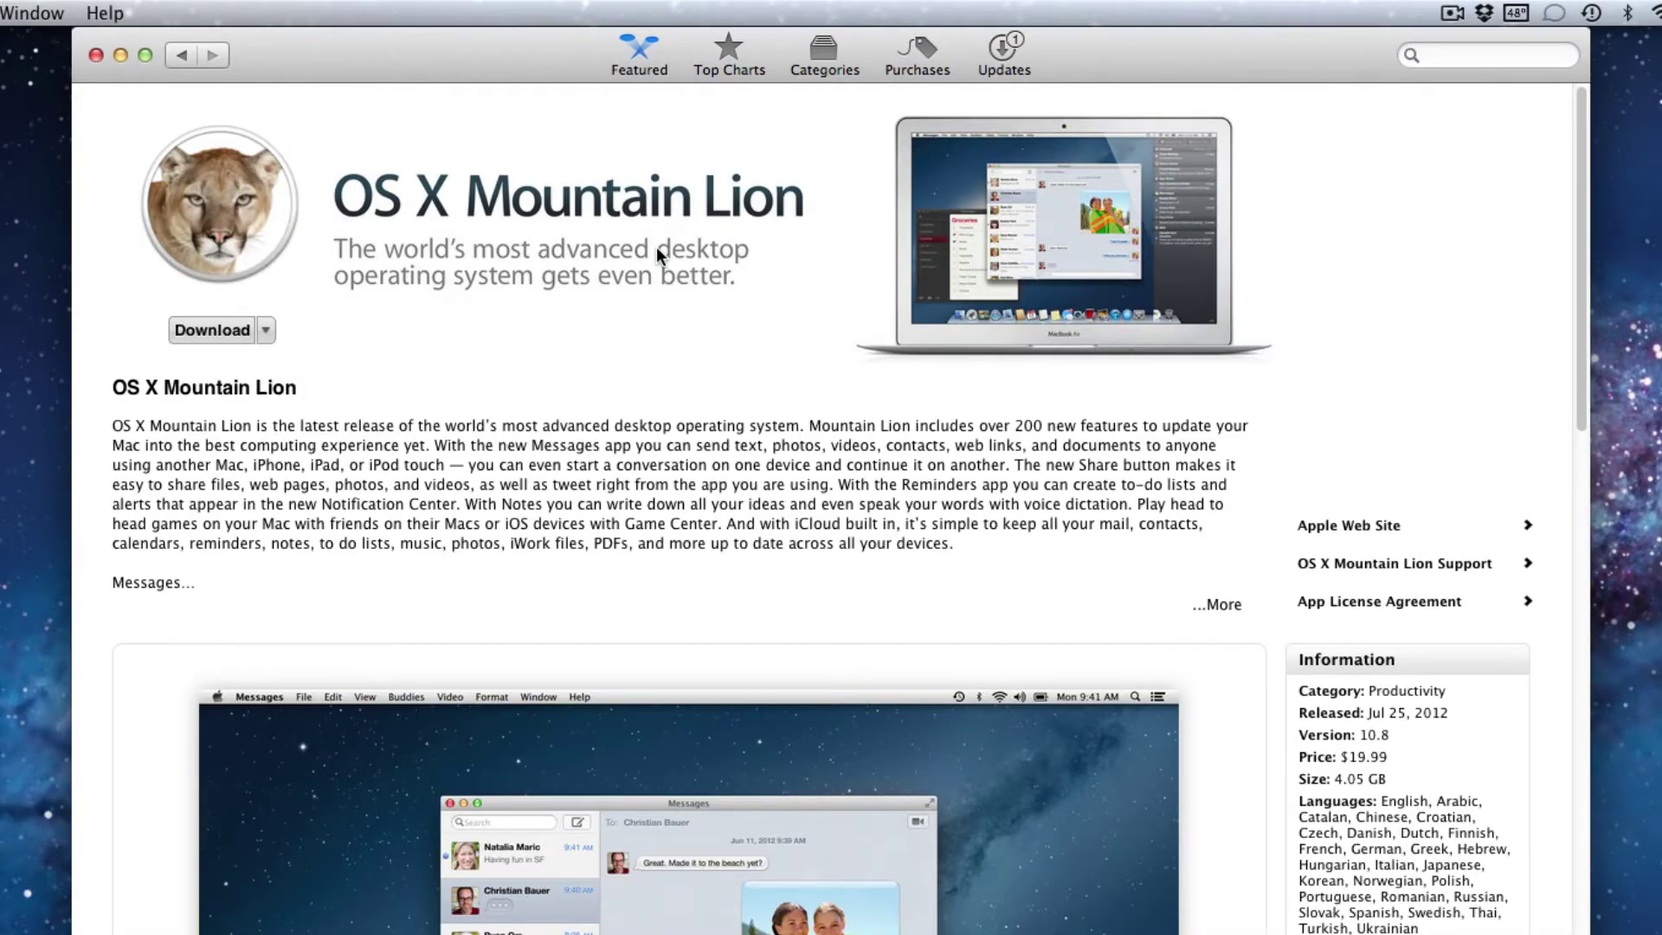
click(215, 329)
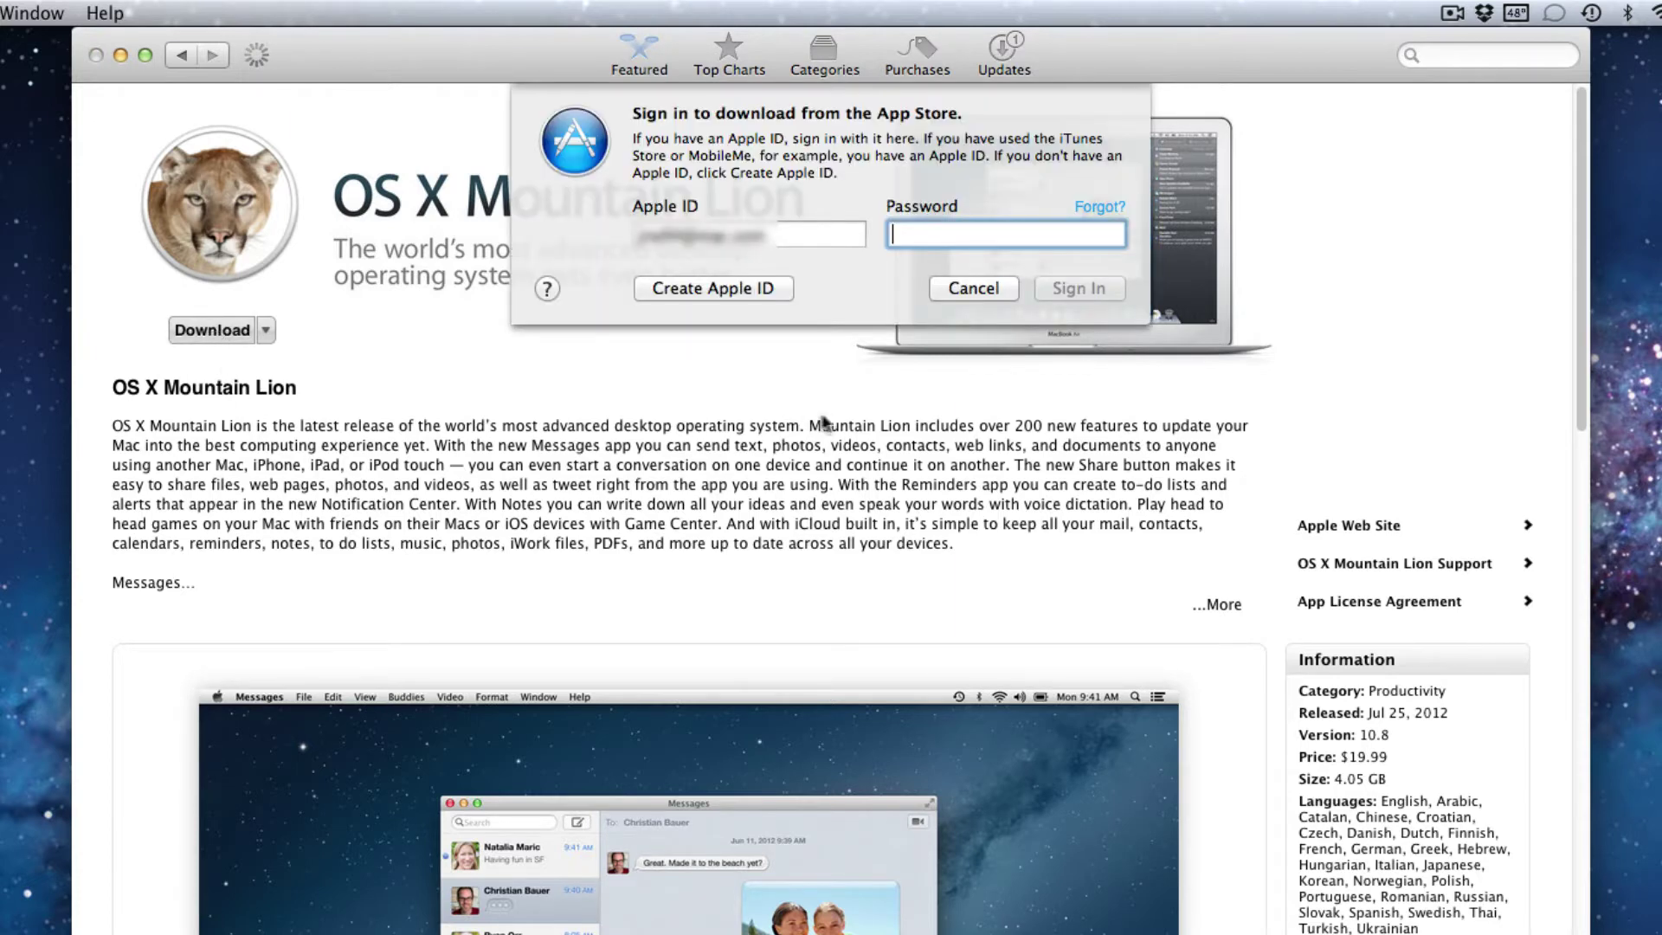
text(***********)
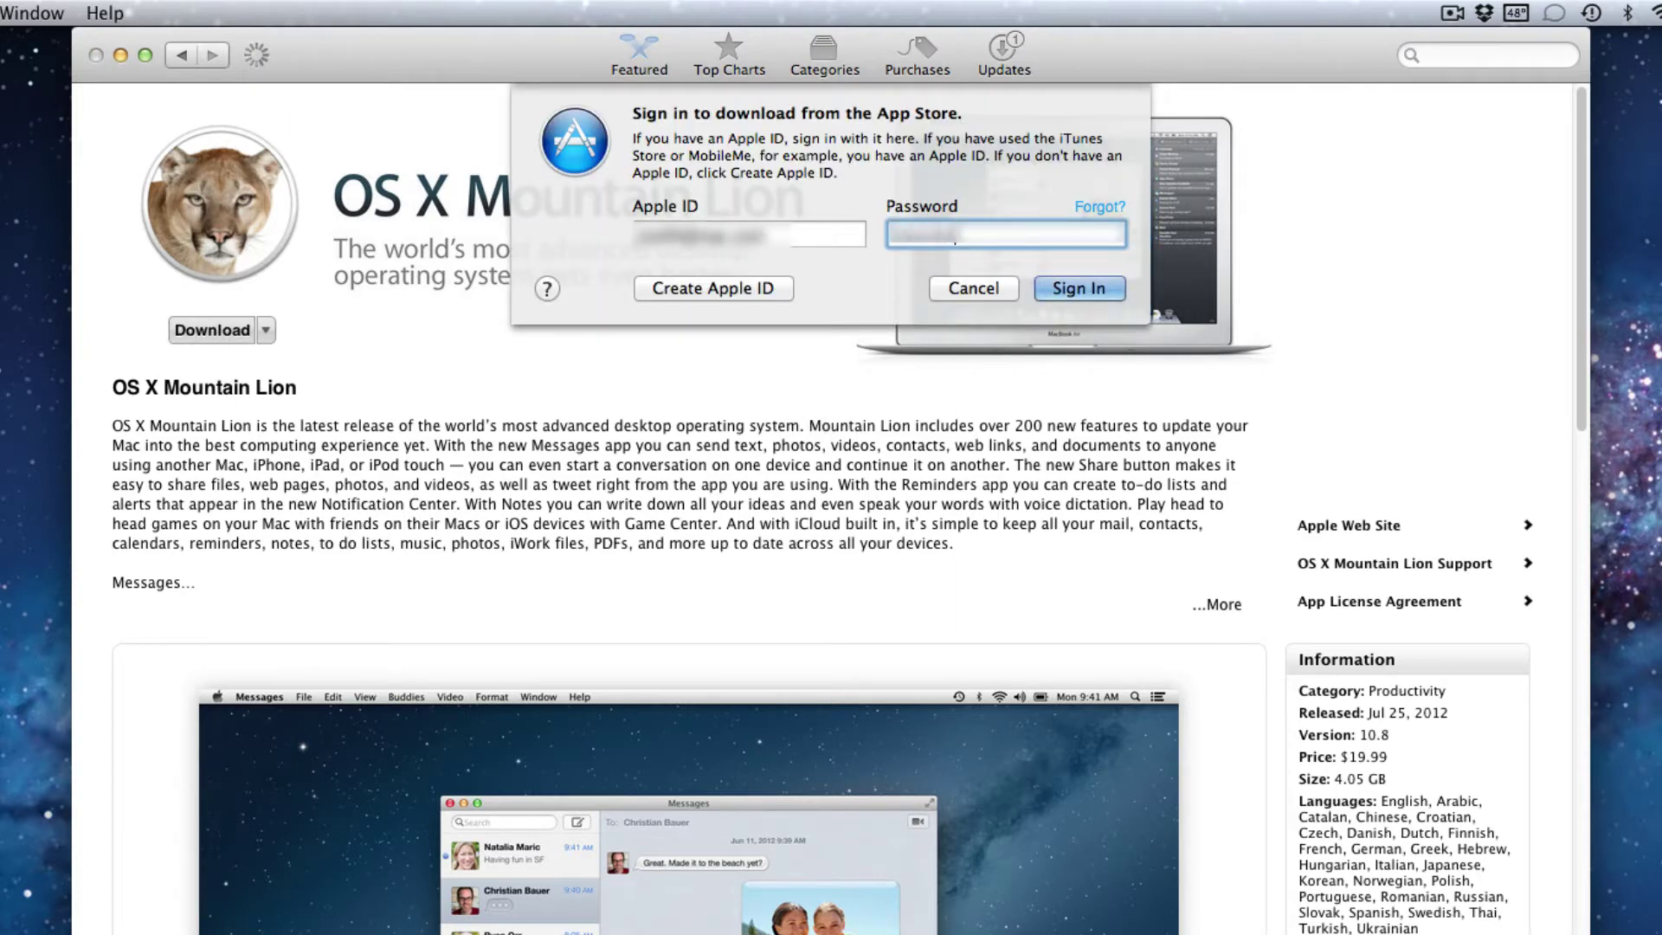
text(***********)
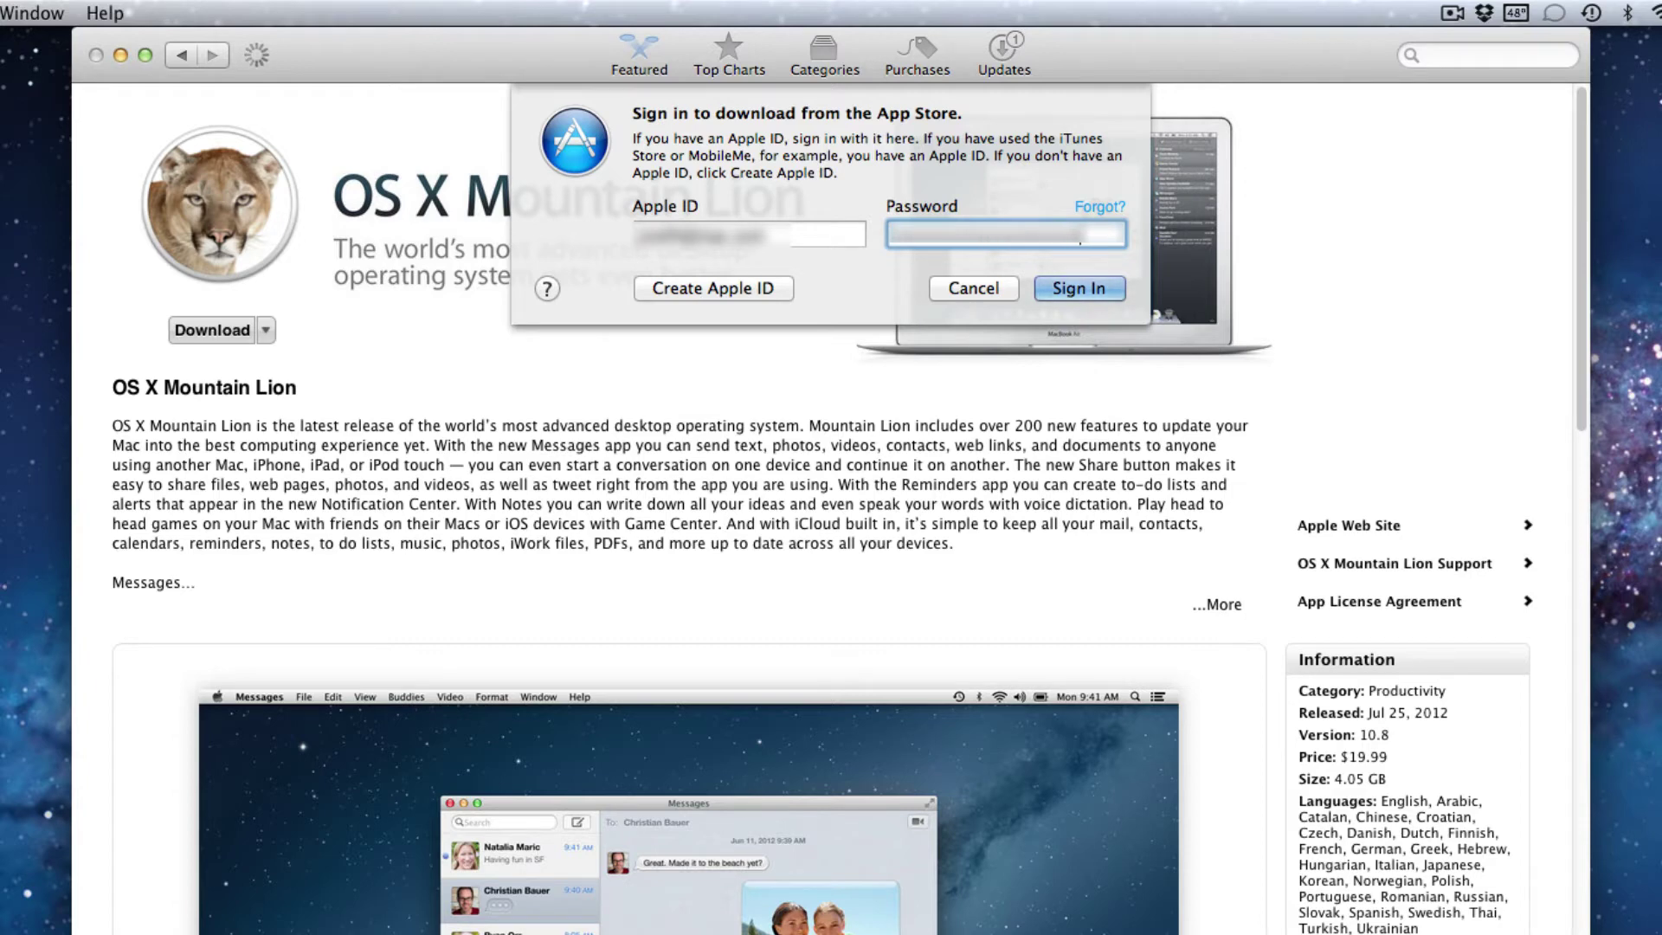
key(Return)
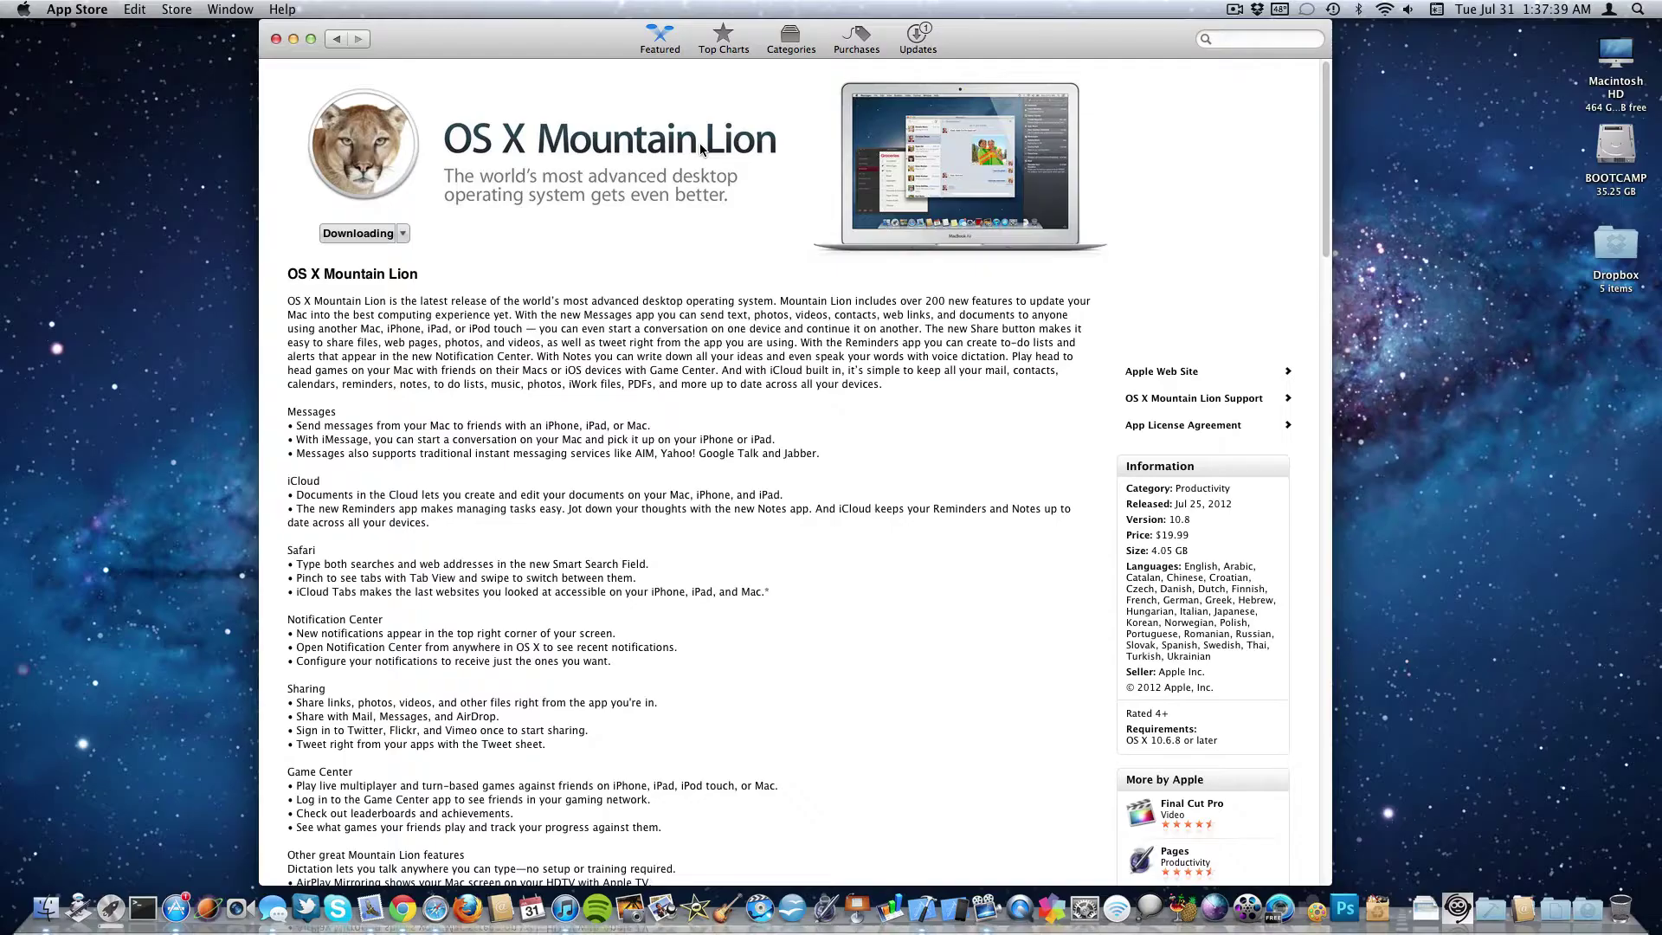
key(F4)
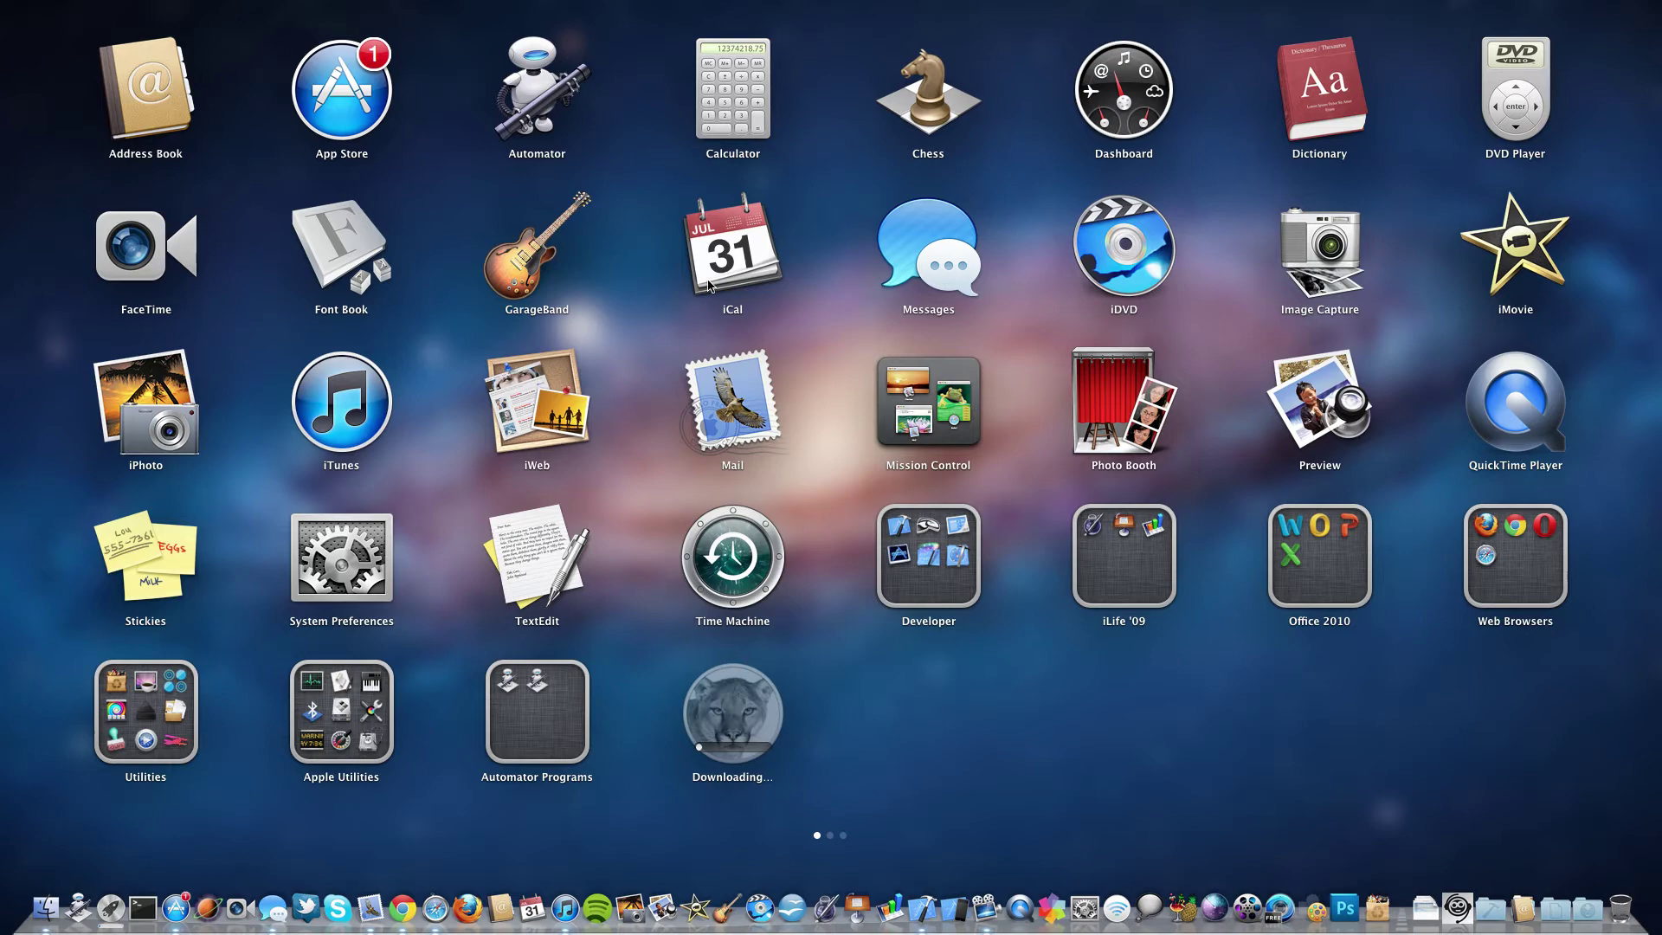
Check the downloading Mountain Lion item in Launchpad, then start a Time Machine backup now.
click(762, 723)
click(821, 732)
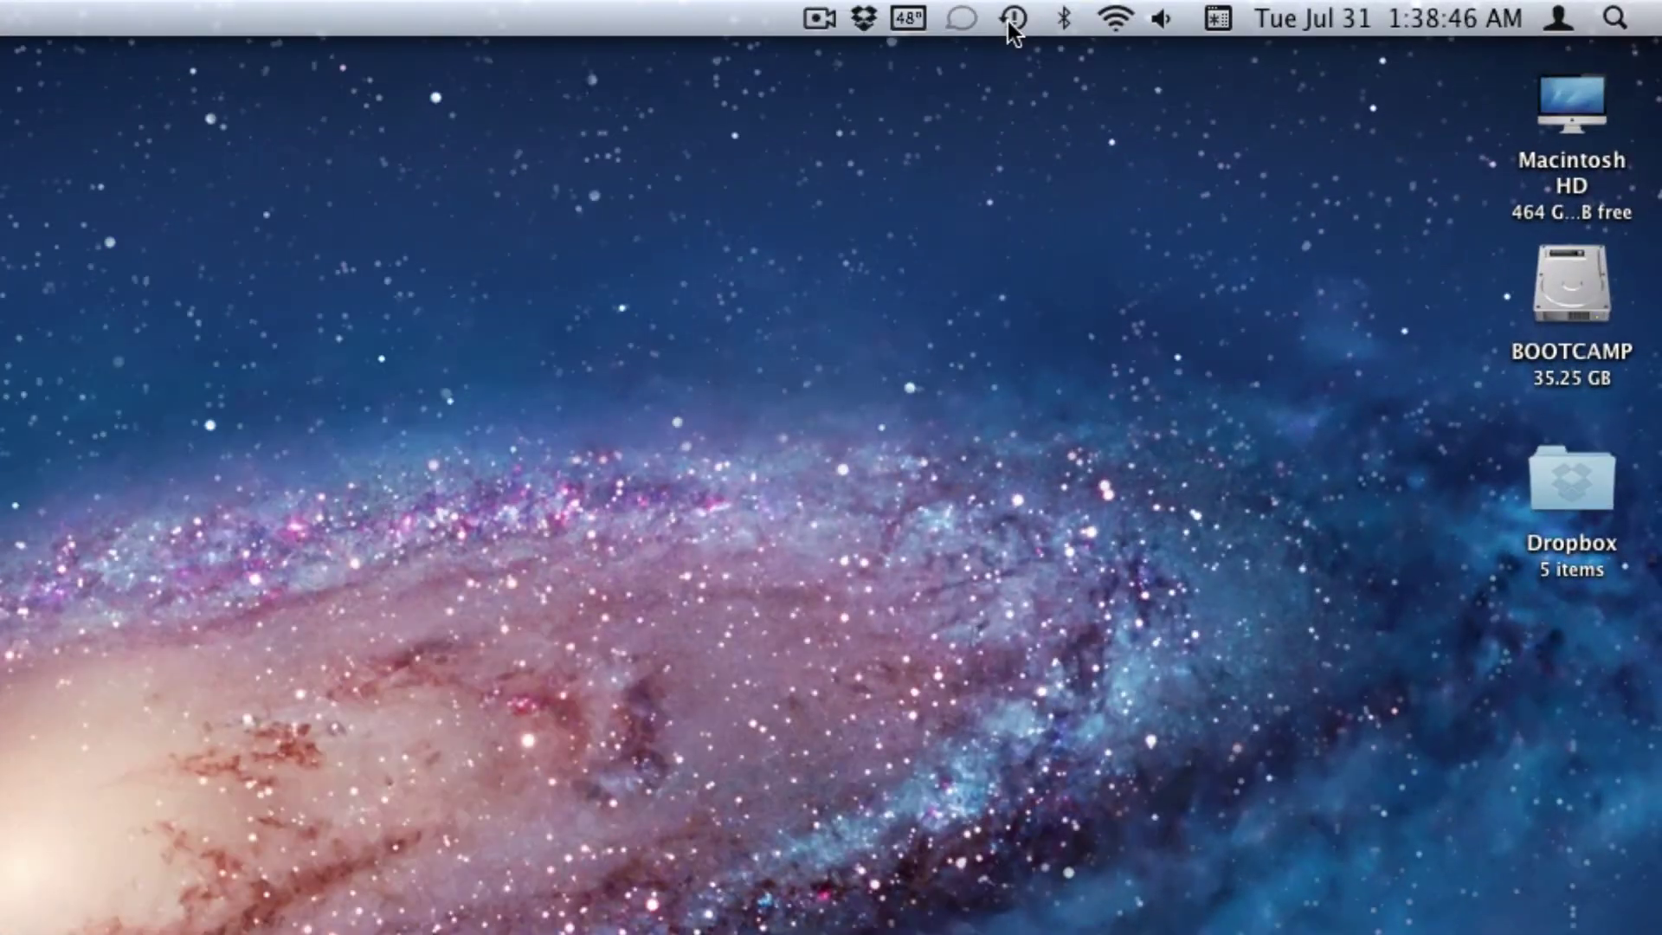
click(1010, 26)
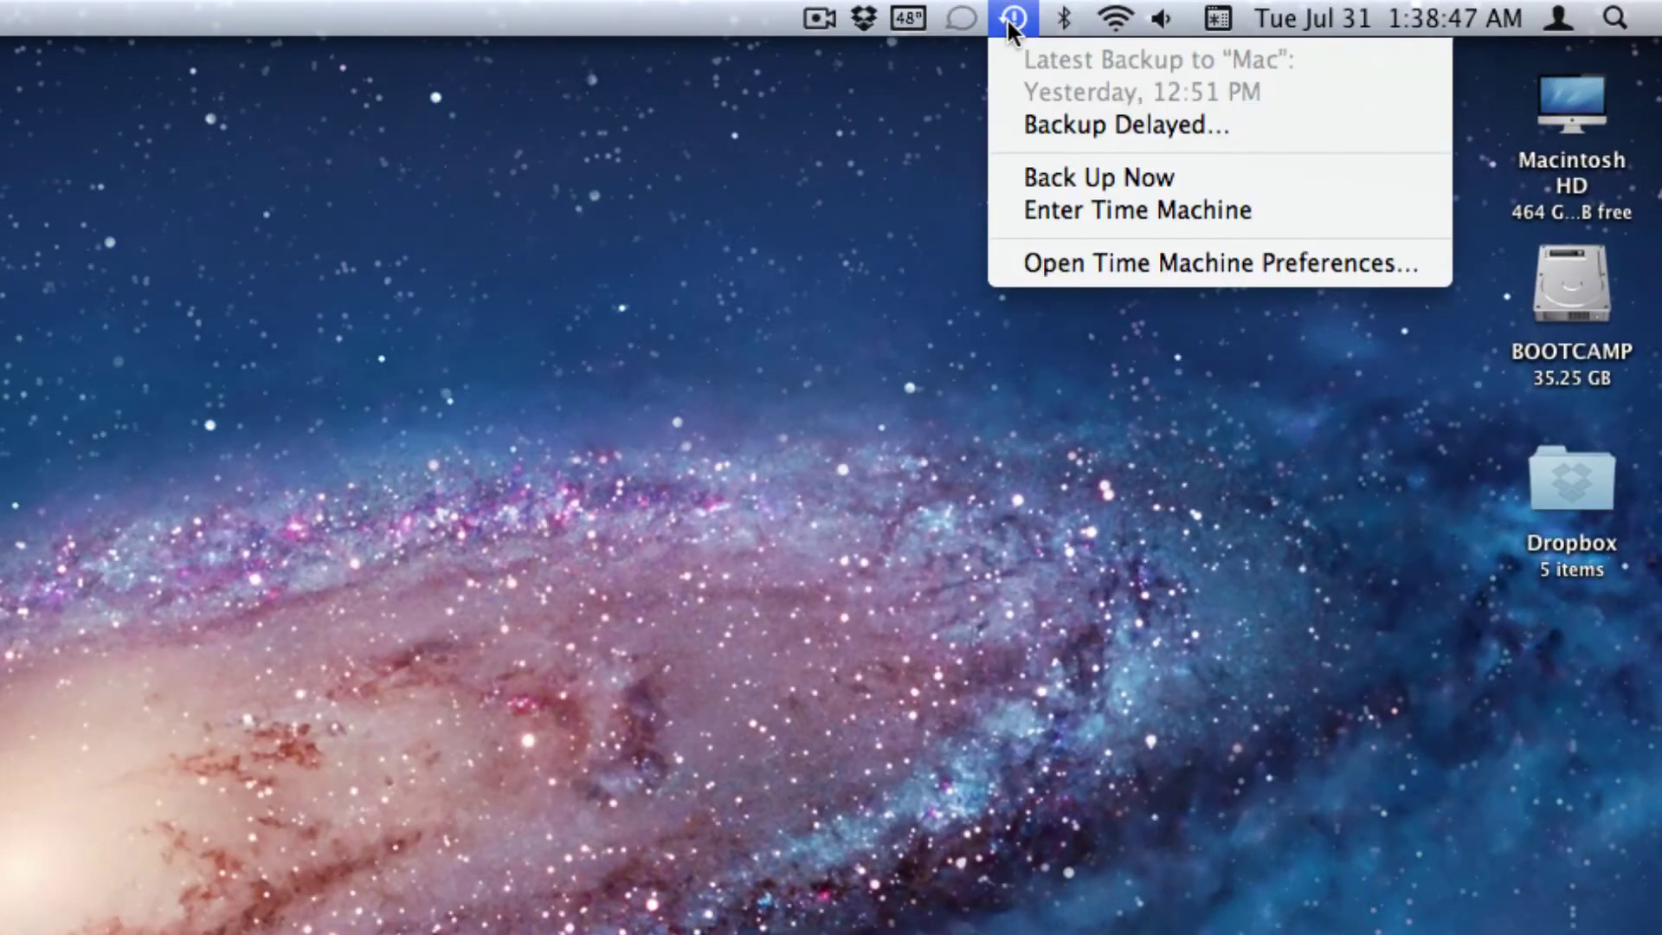
click(1048, 177)
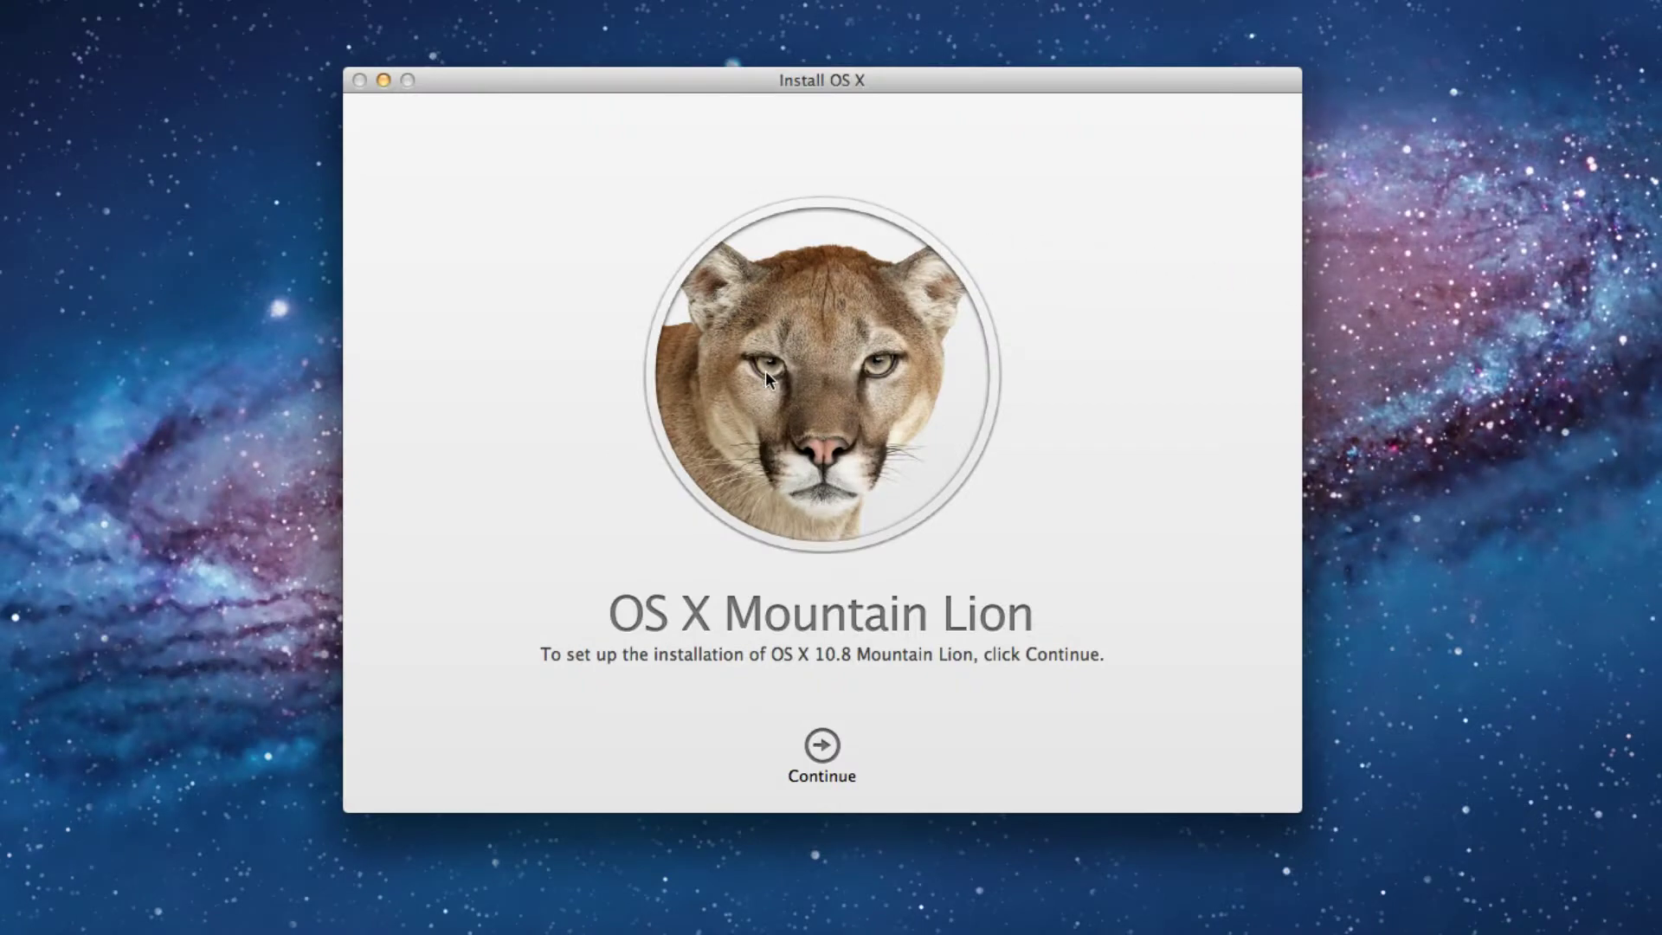
Read through and agree to the Mountain Lion software license.
click(821, 746)
scroll(1024, 554, down, 10)
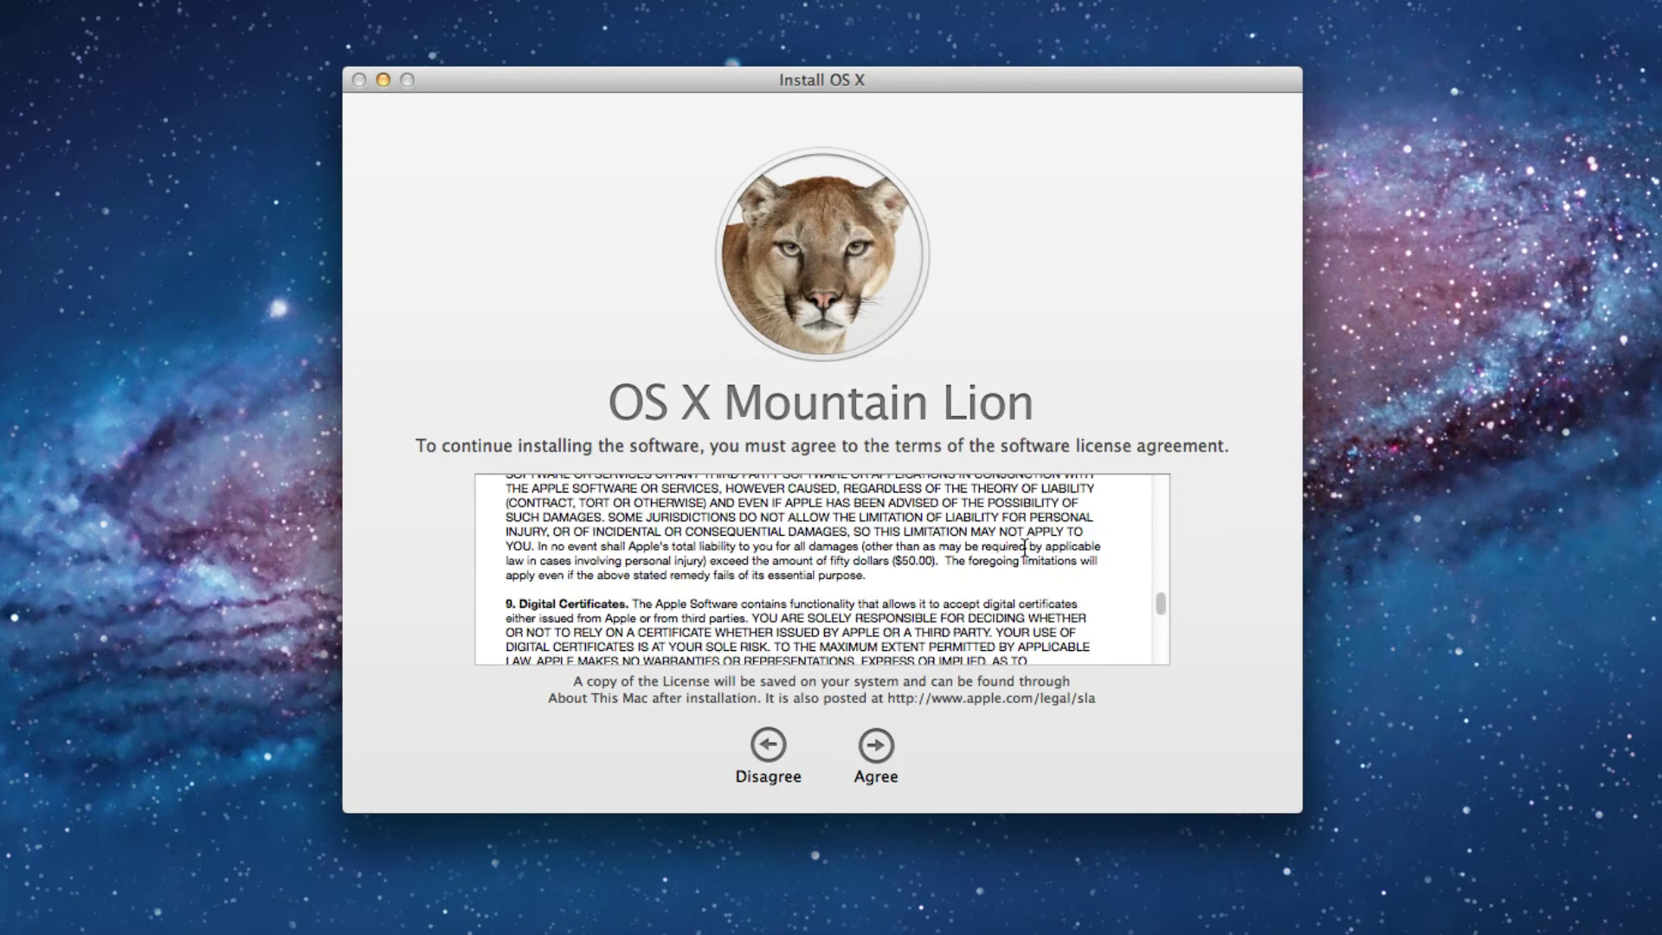
scroll(1024, 547, down, 10)
click(878, 748)
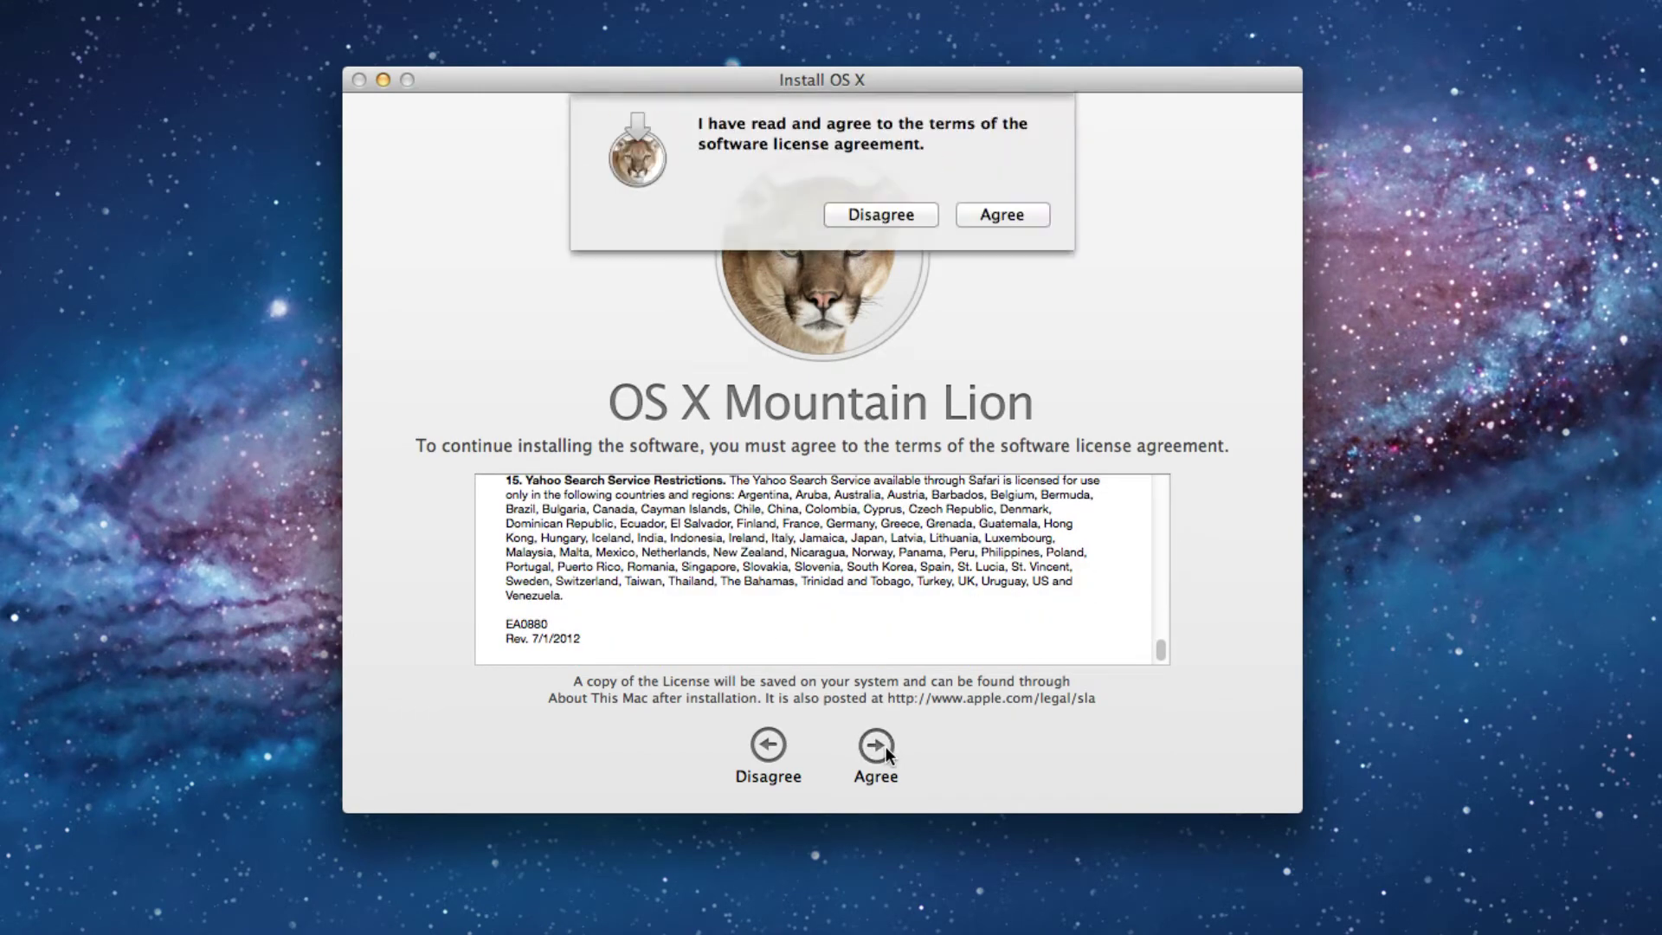
click(994, 214)
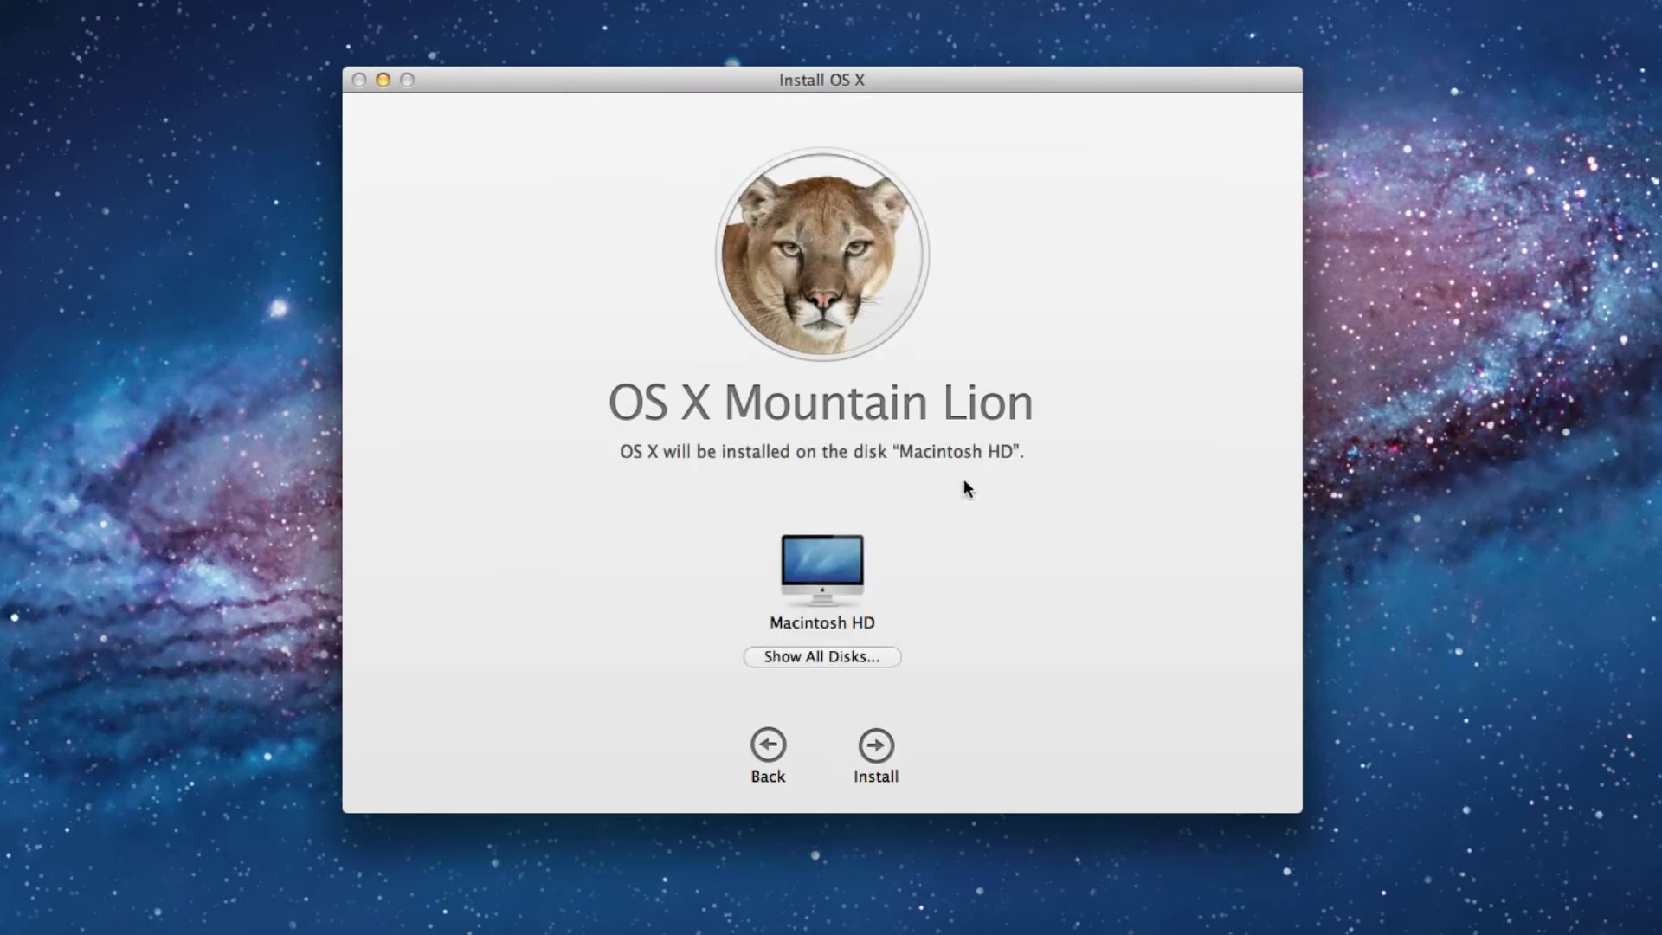
Install onto Macintosh HD, authorizing with the administrator password.
click(876, 746)
text(***)
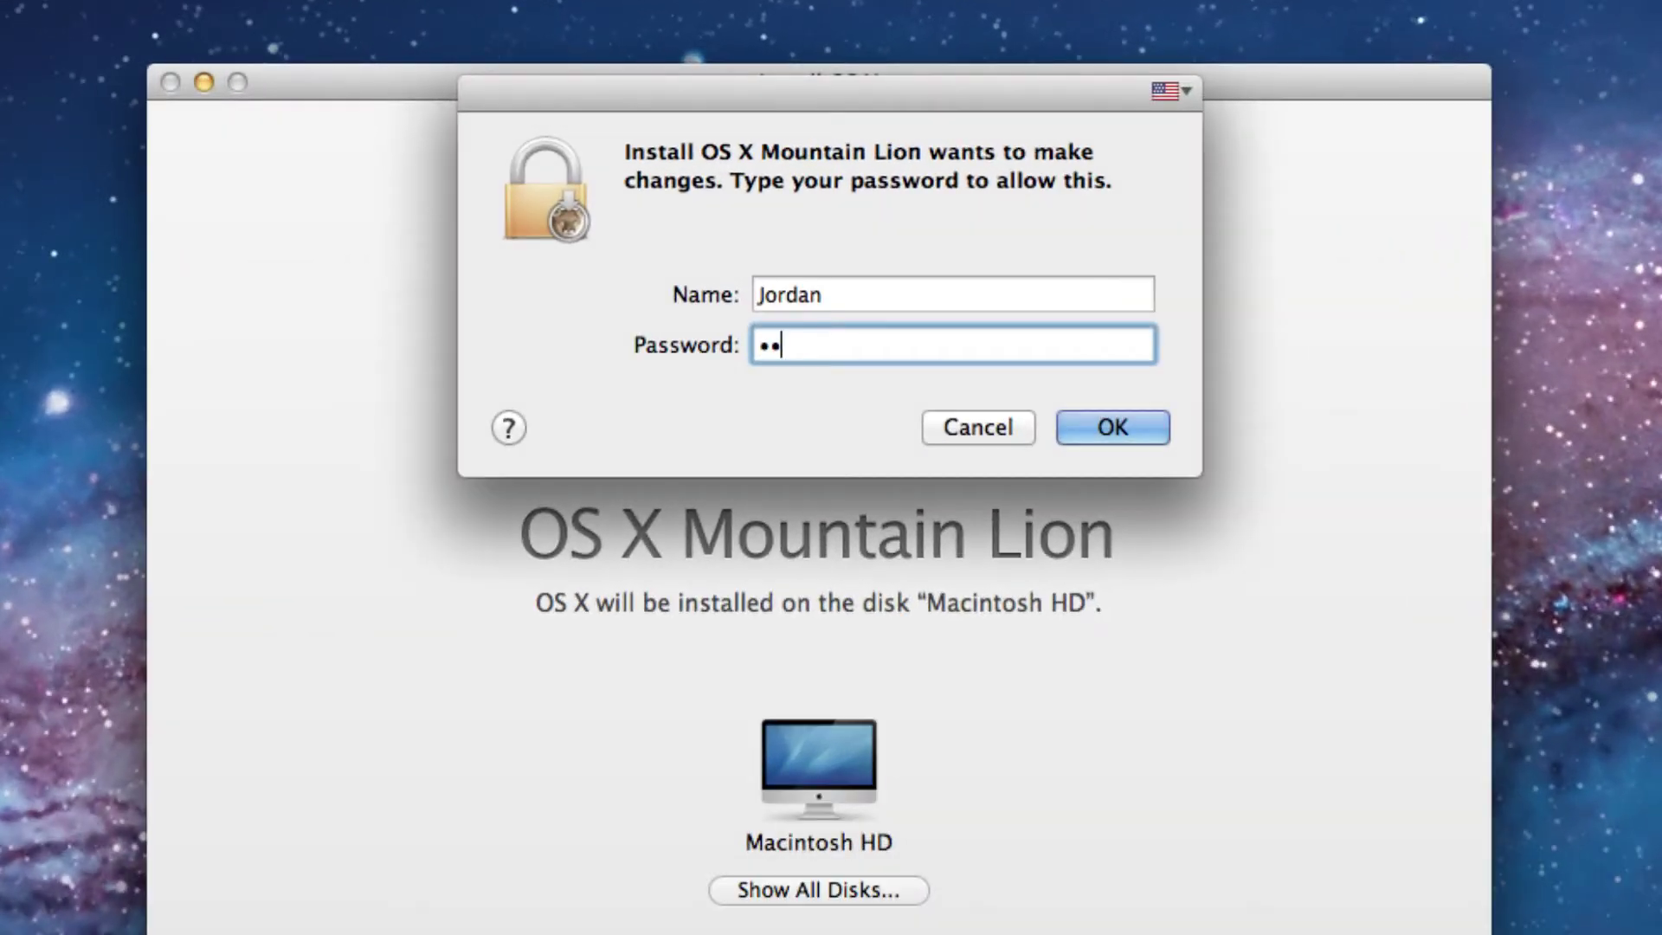
text(*********)
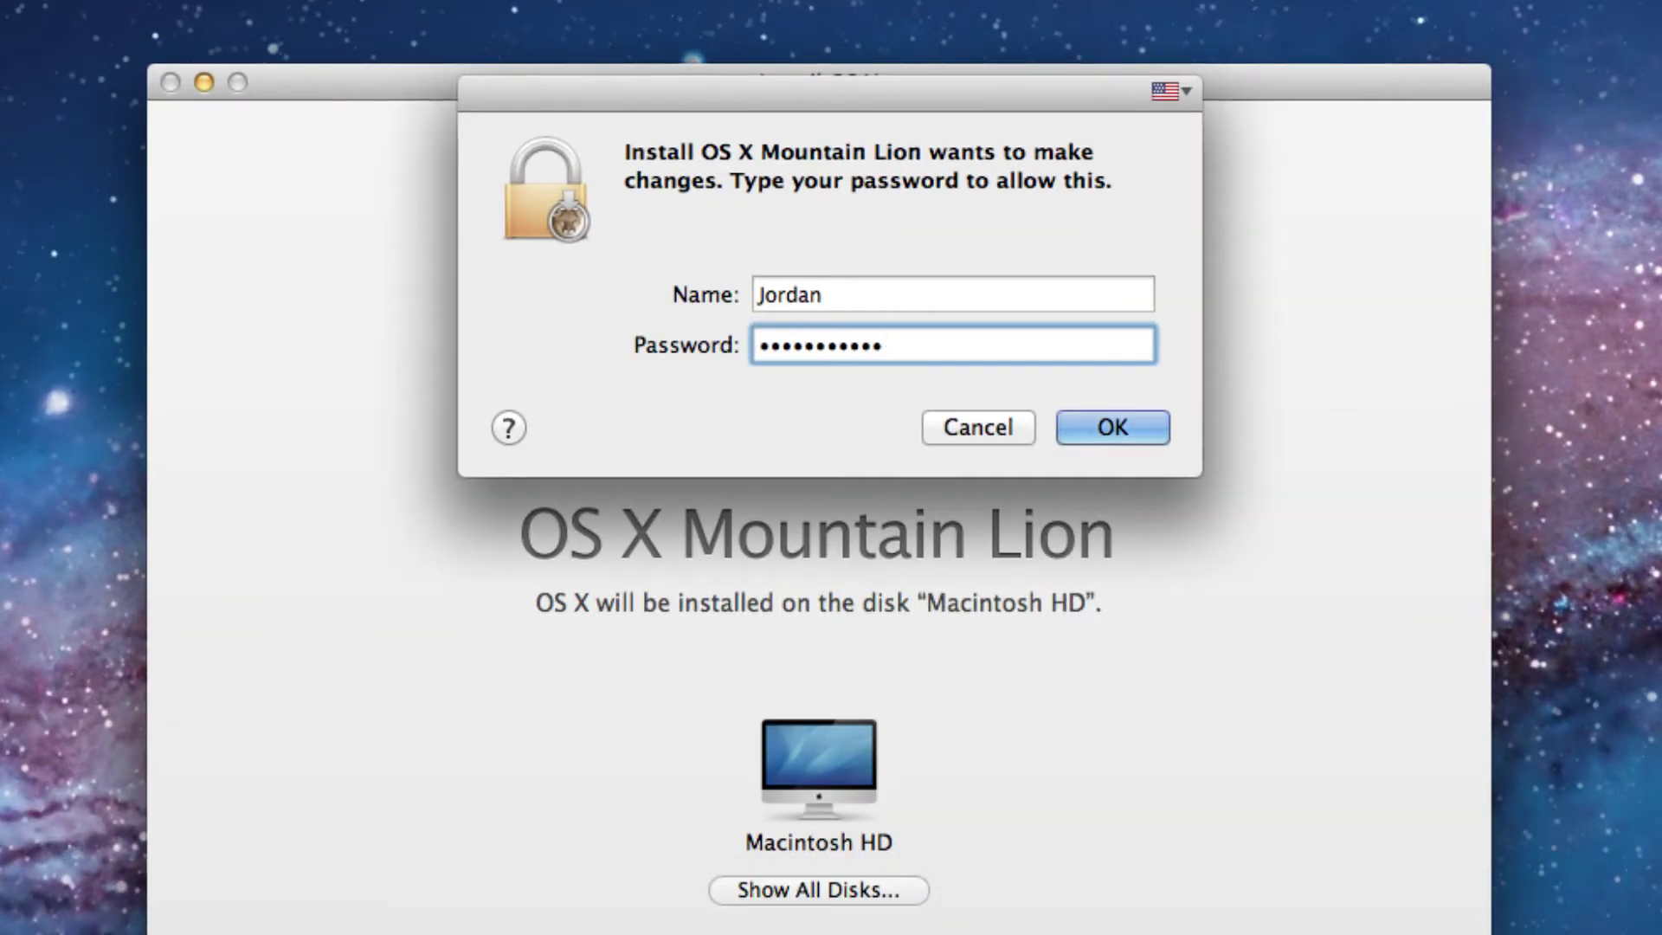
key(Return)
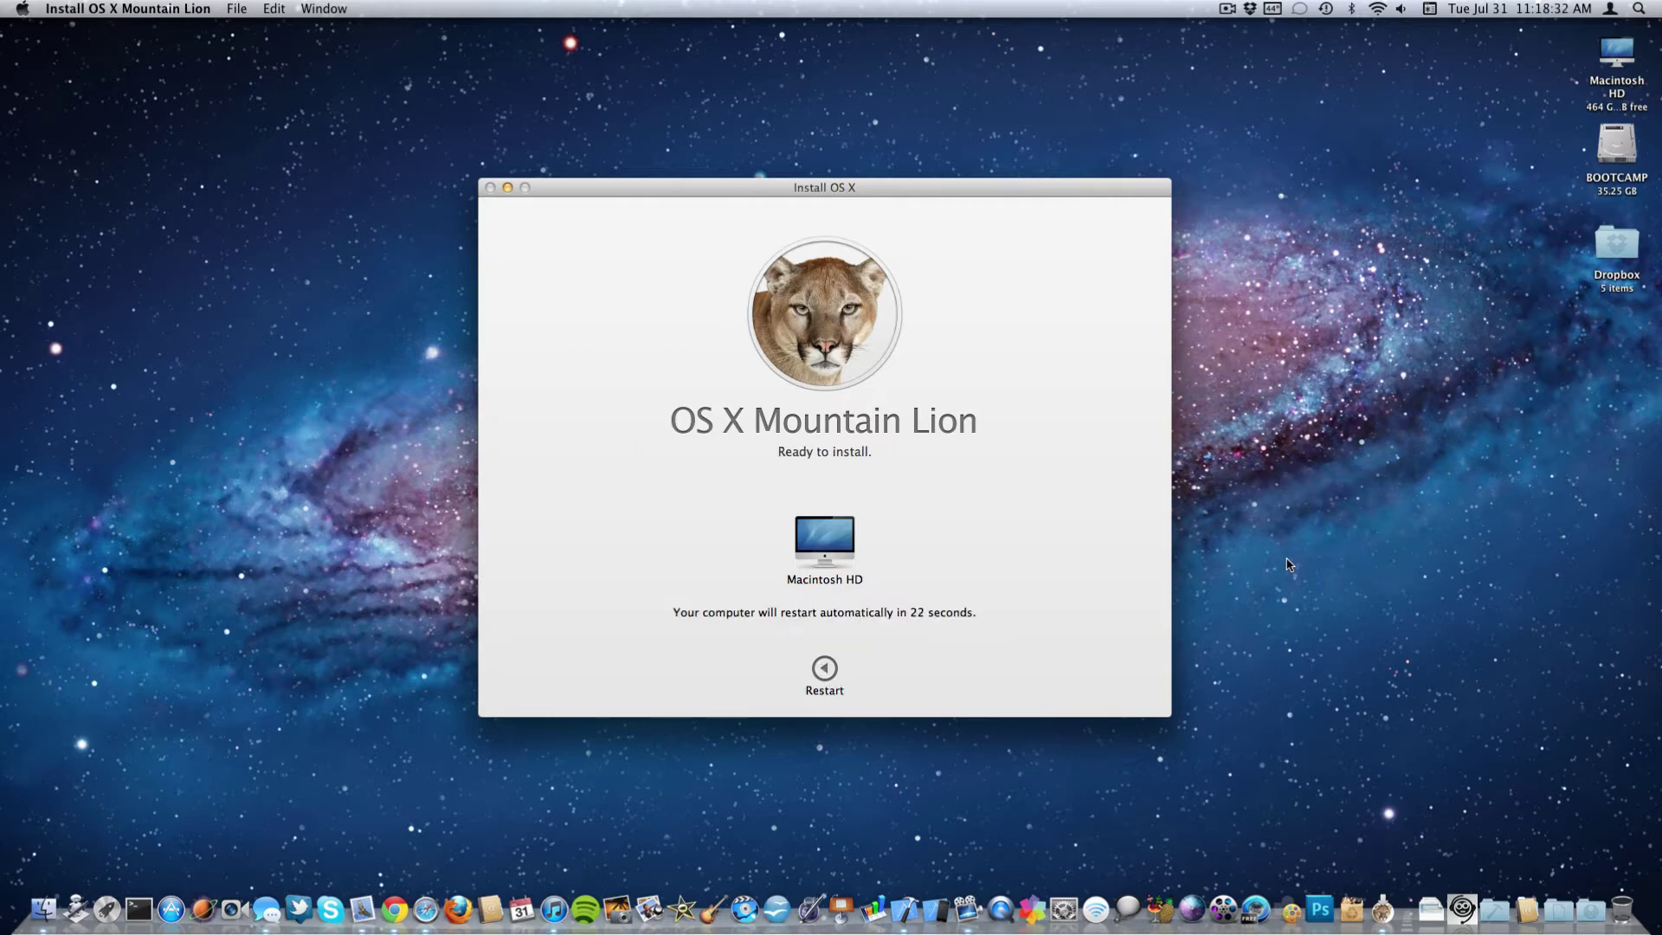
Restart the Mac so the Mountain Lion installation proceeds.
click(824, 668)
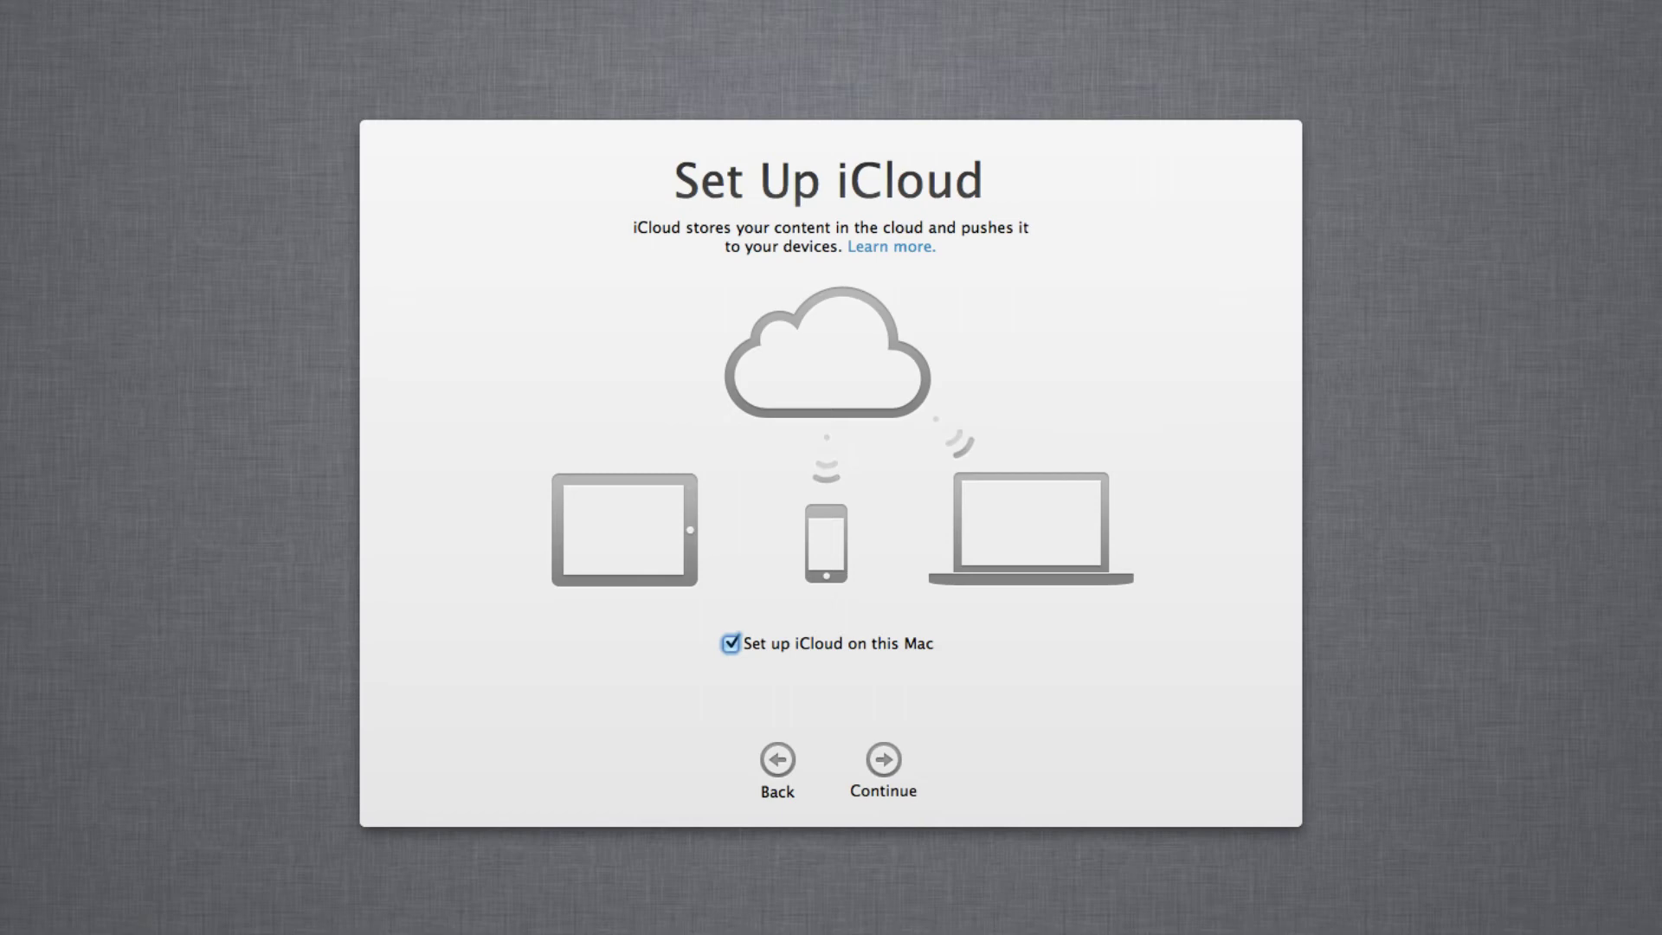
Continue with 'Set up iCloud on this Mac' checked to finish setup.
key(Return)
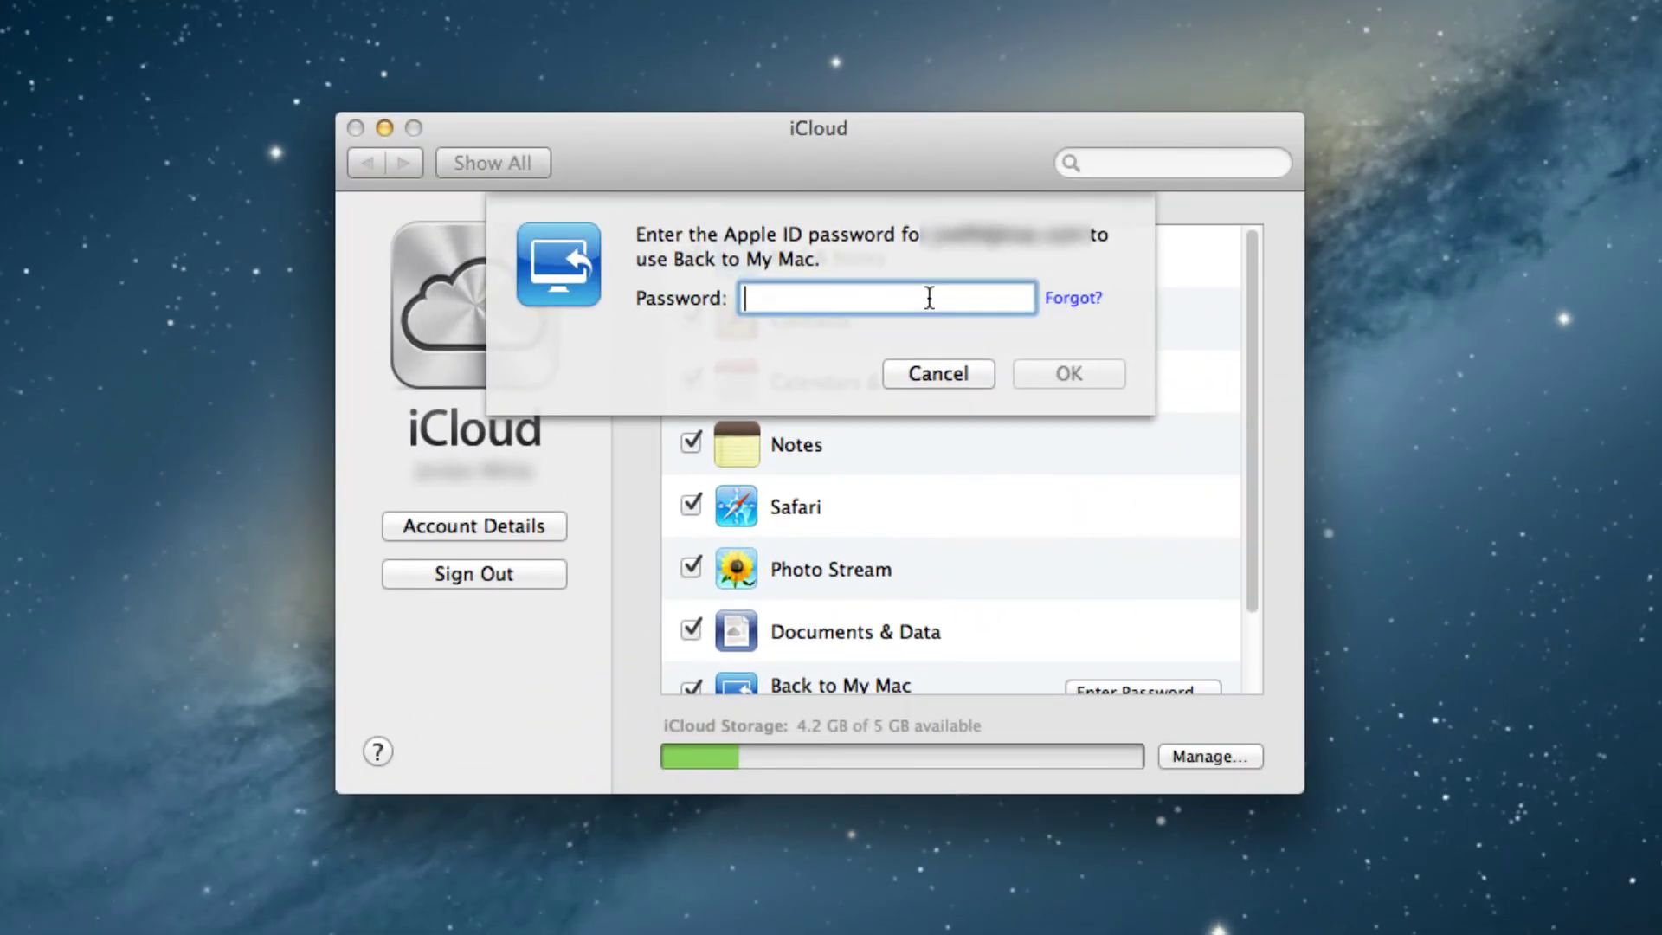
Enter the Apple ID password for Back to My Mac and confirm it.
text(password)
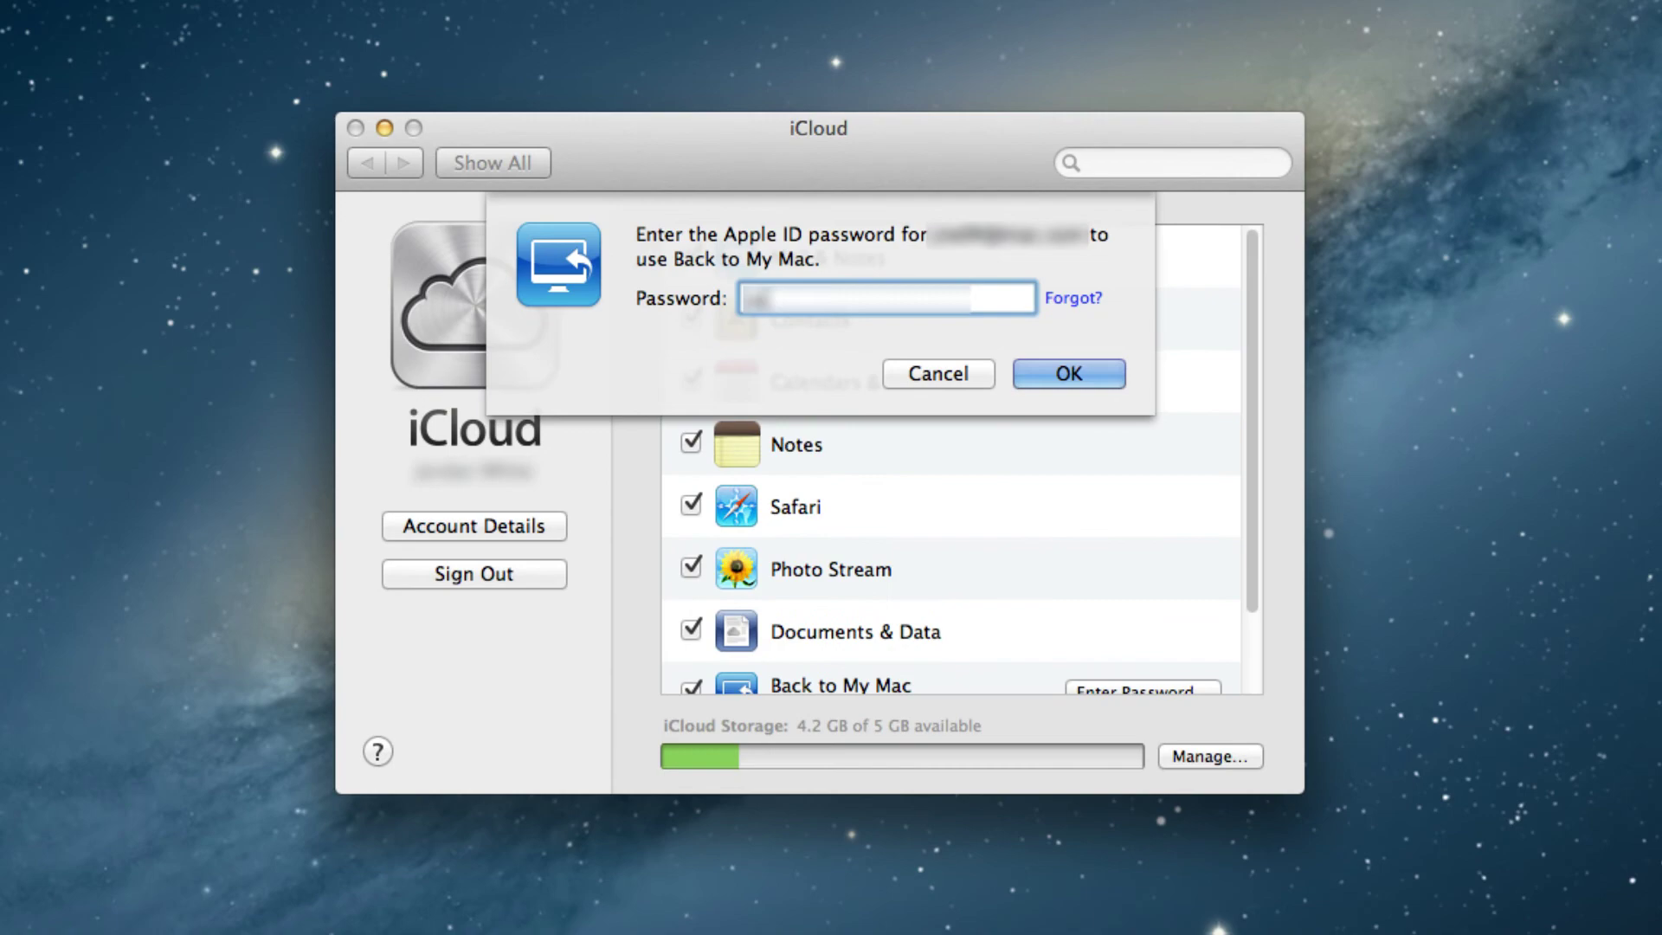
text(password)
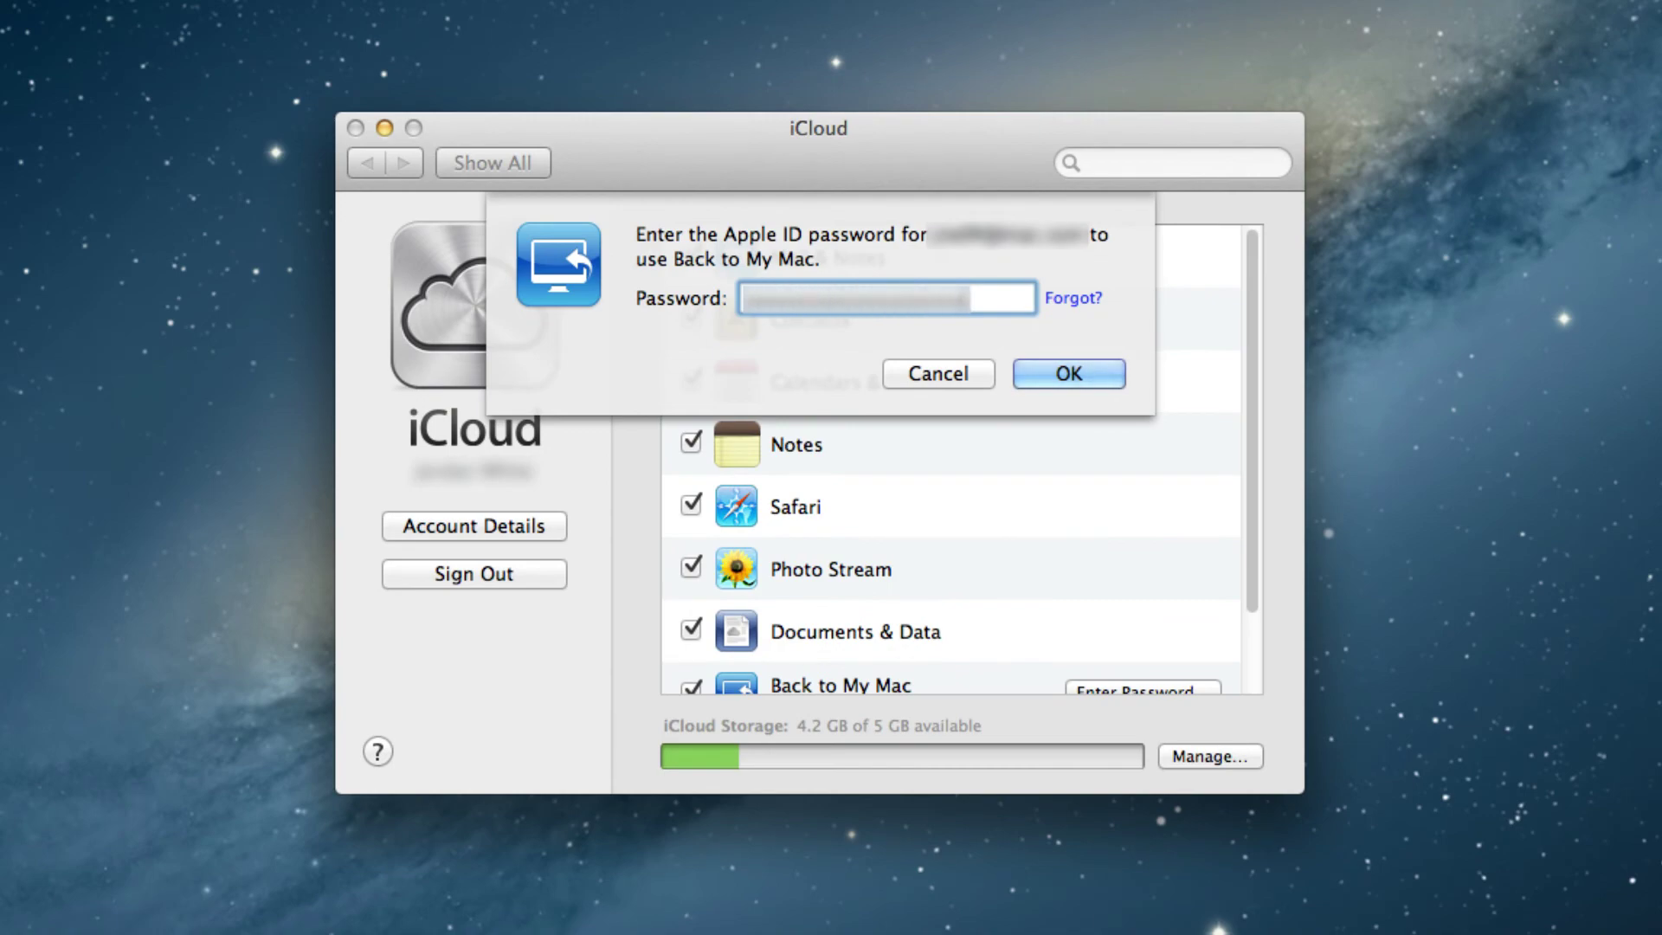
key(Return)
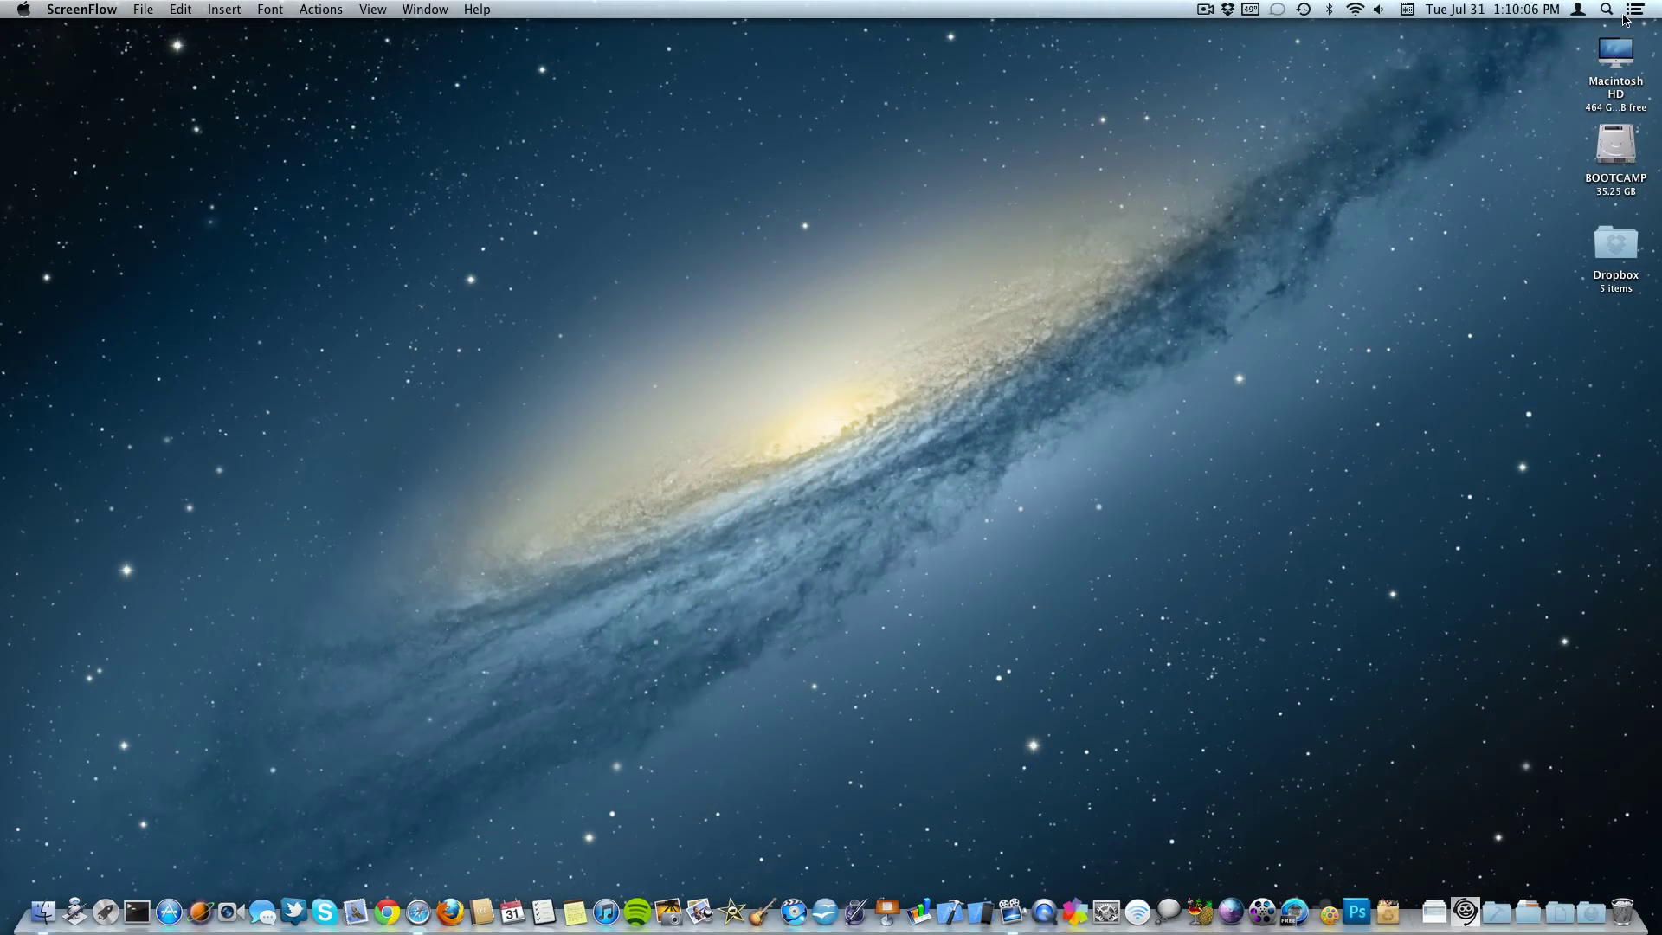
click(1635, 11)
click(1641, 11)
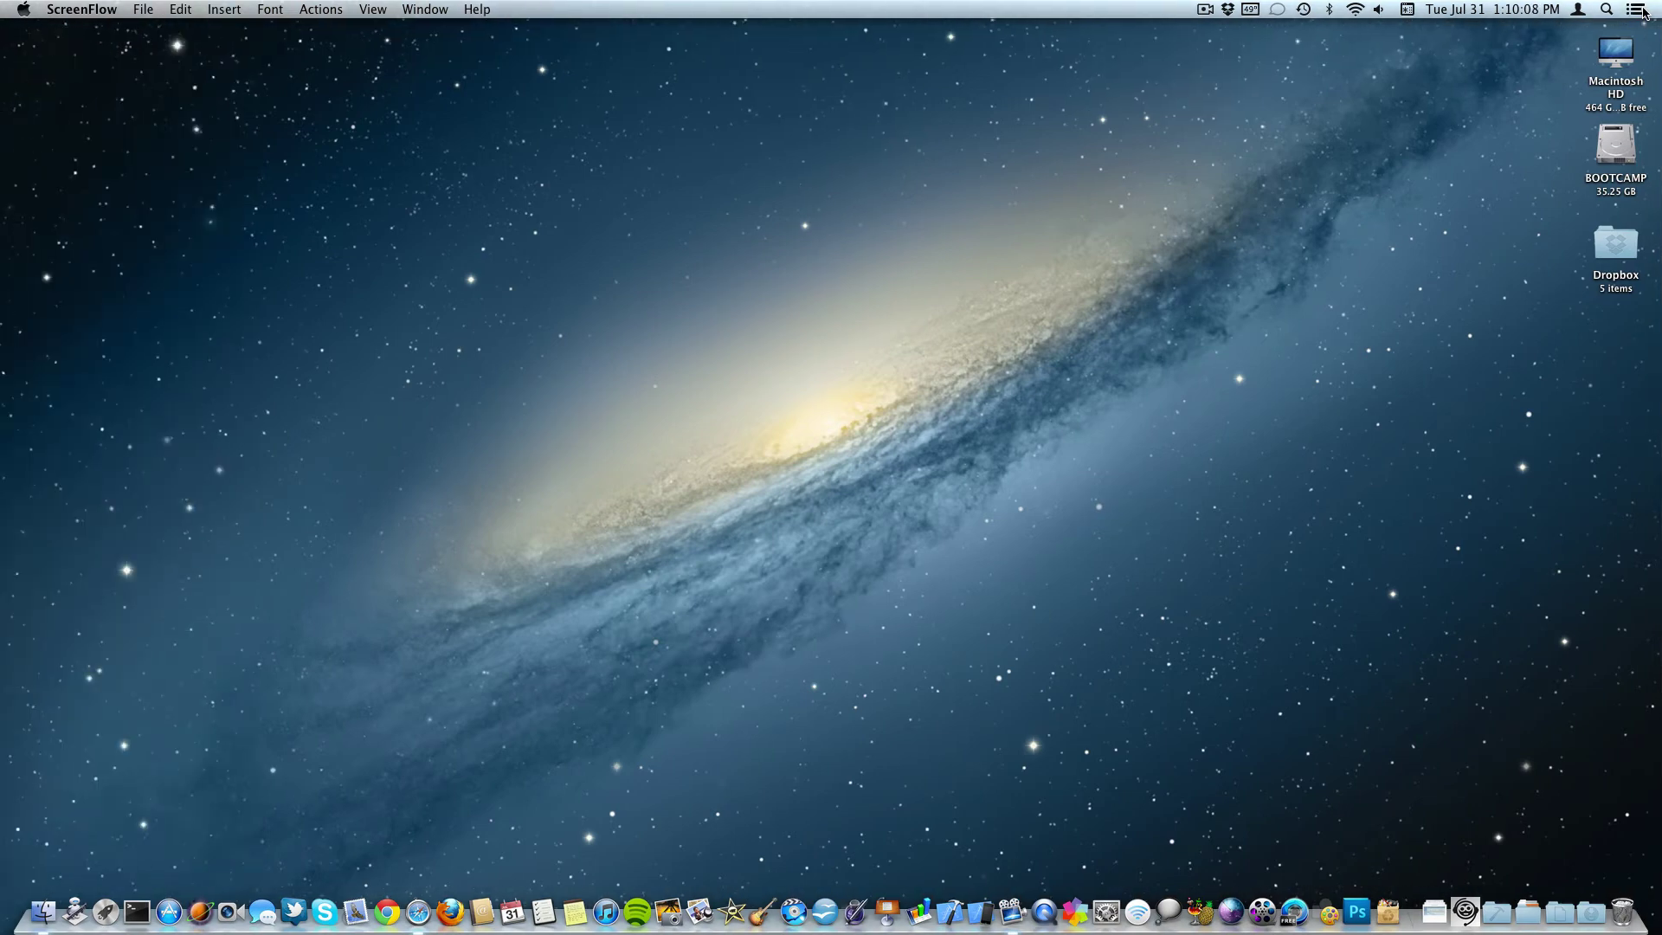